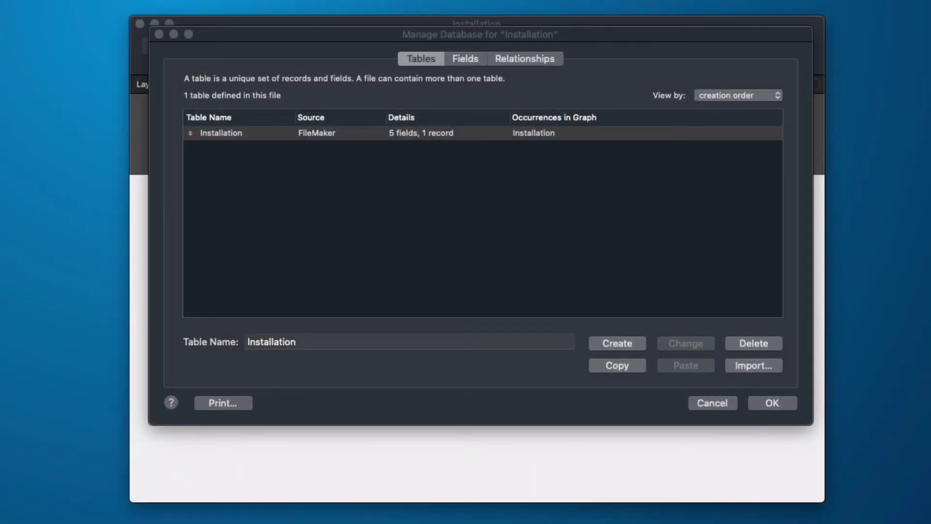
Step: Close Manage Database and edit the Installation layout in Layout mode with the Add-ons pane showing
click(269, 134)
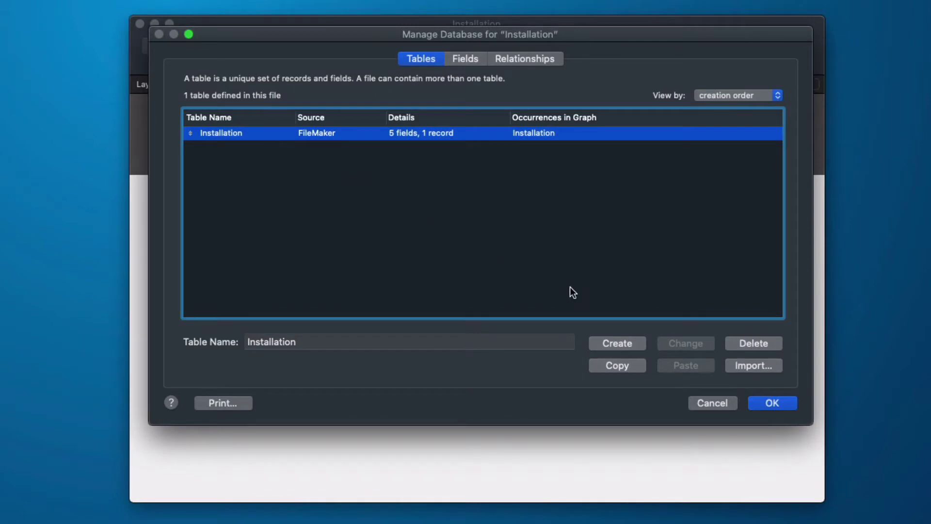
click(780, 403)
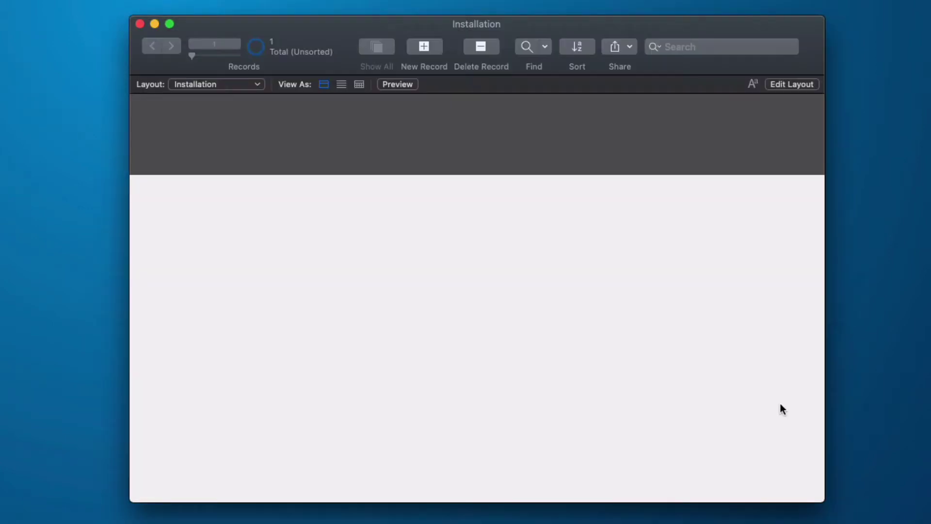
key(super+l)
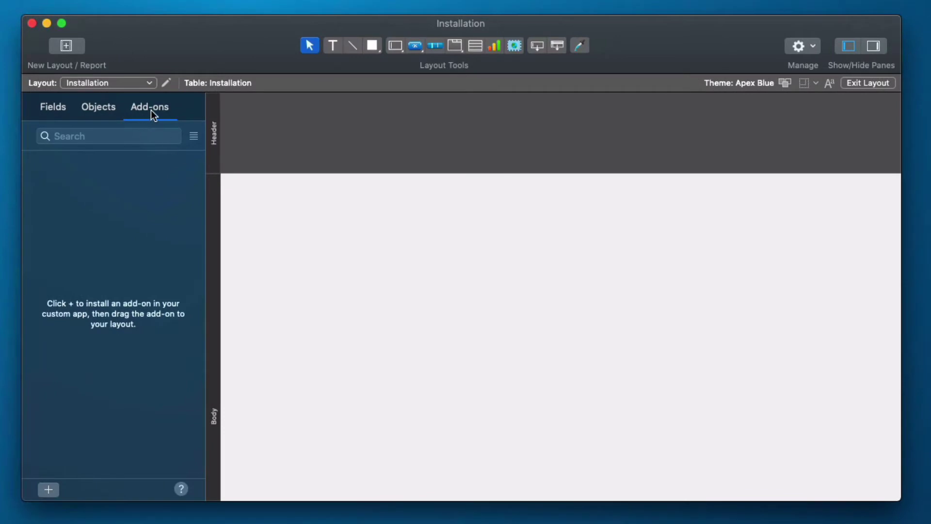
click(848, 46)
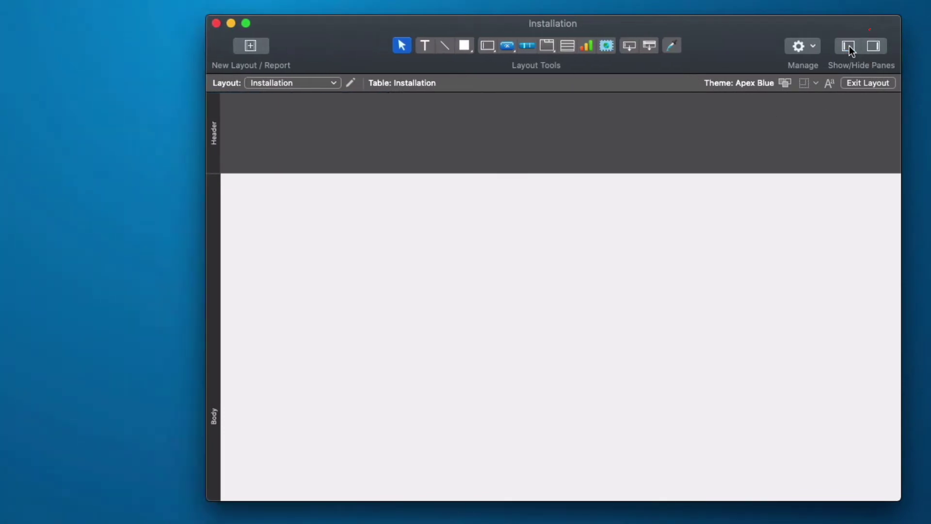
click(848, 46)
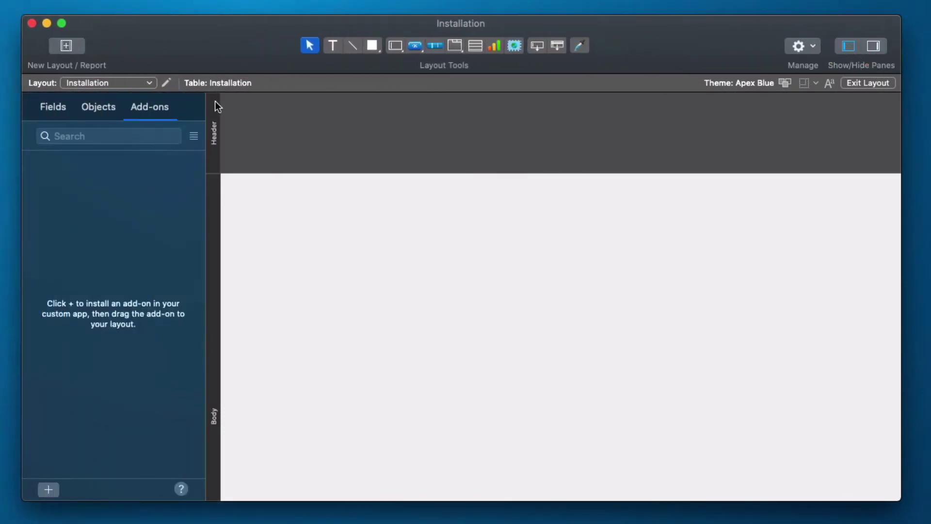
Step: Open the add-on catalogue and browse the available add-ons
click(48, 490)
scroll(428, 369, down, 2)
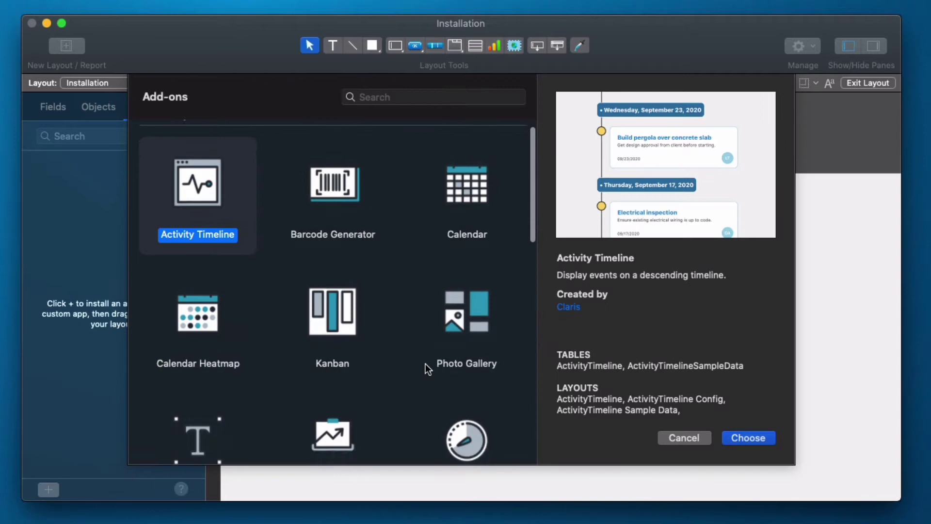
scroll(428, 369, up, 3)
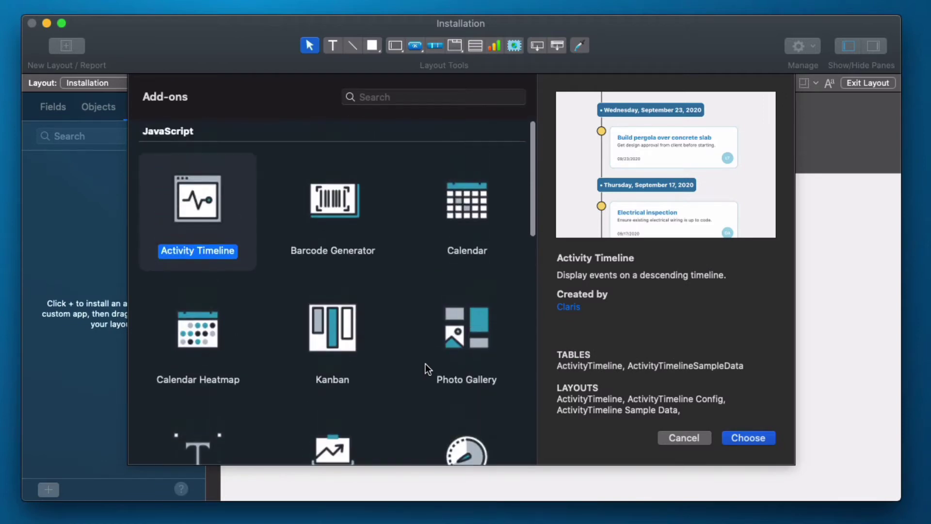
scroll(313, 292, down, 5)
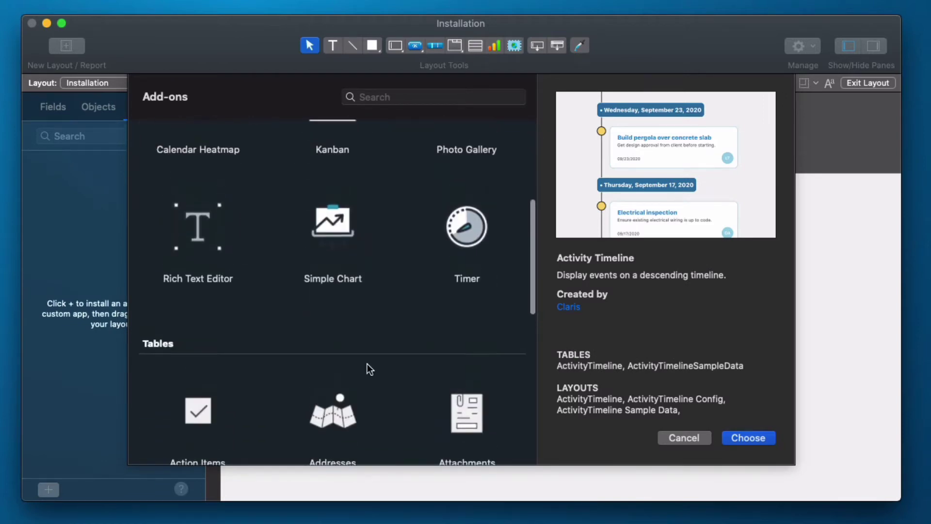
scroll(367, 369, up, 3)
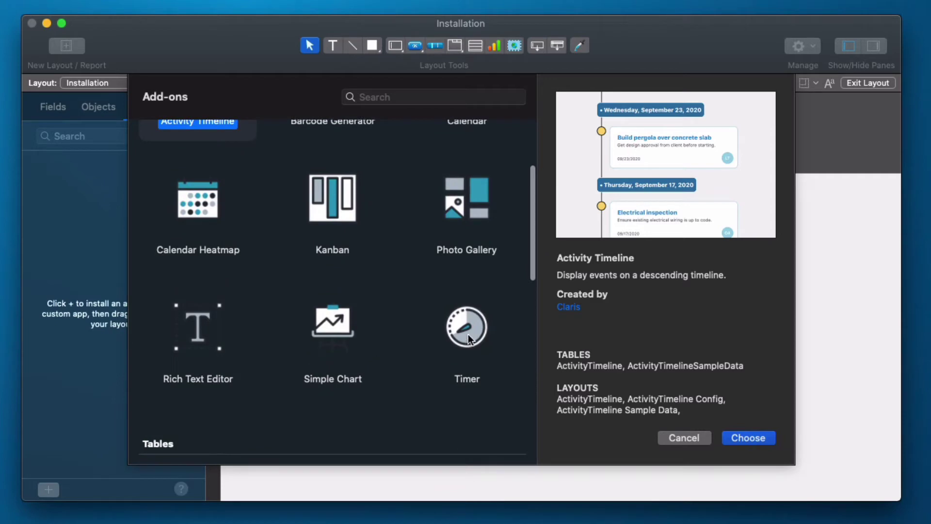
Step: Select the Timer add-on, review its tables, layouts and scripts, and install it
click(468, 339)
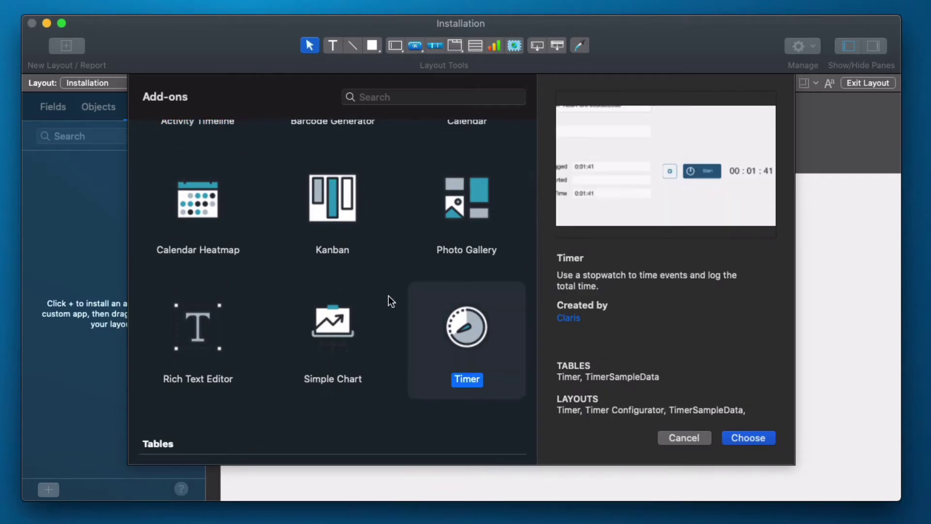
scroll(389, 297, down, 15)
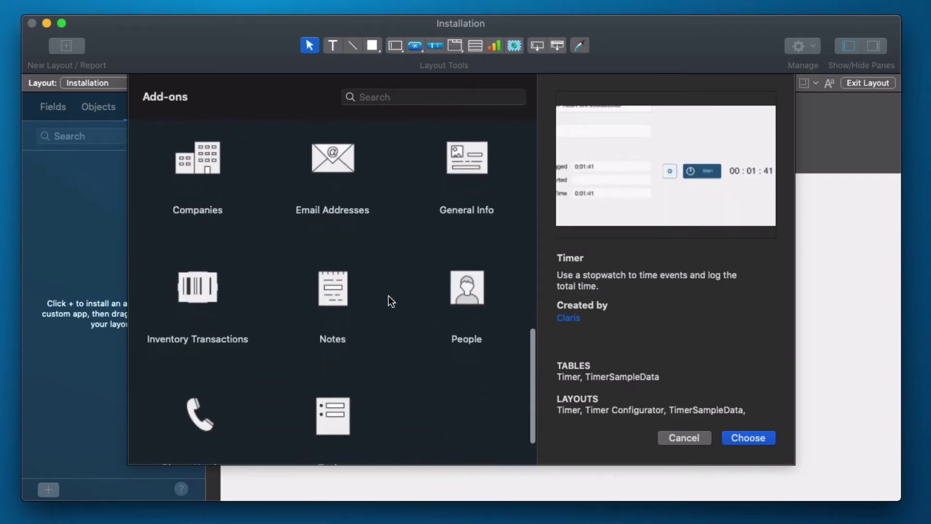
scroll(391, 301, down, 3)
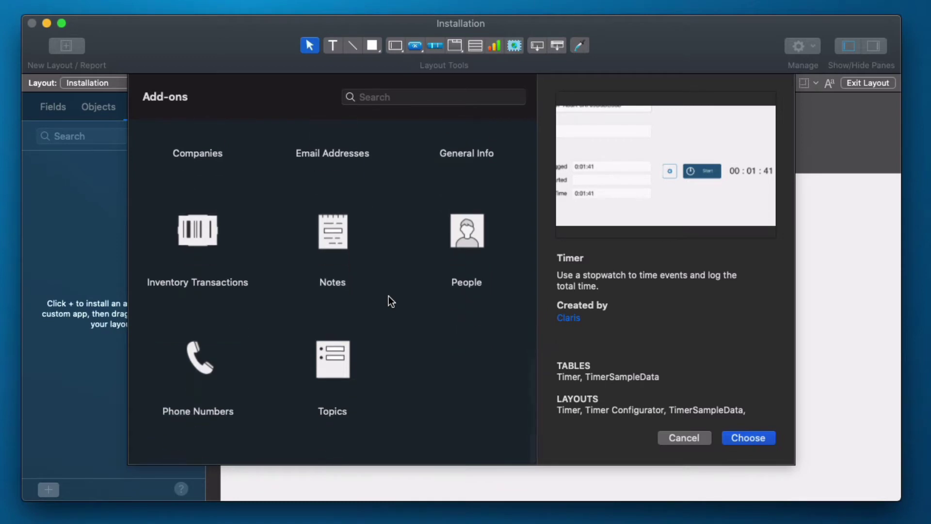
scroll(388, 295, up, 8)
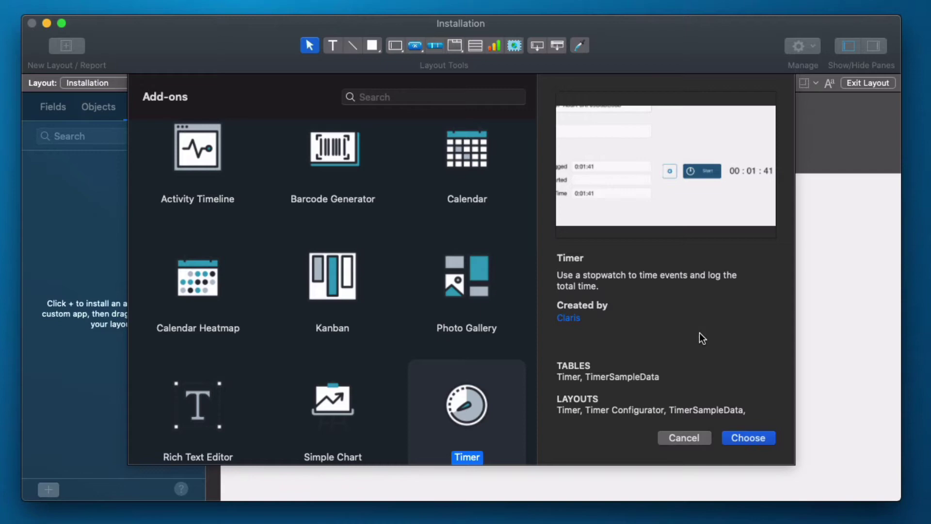
scroll(673, 307, down, 5)
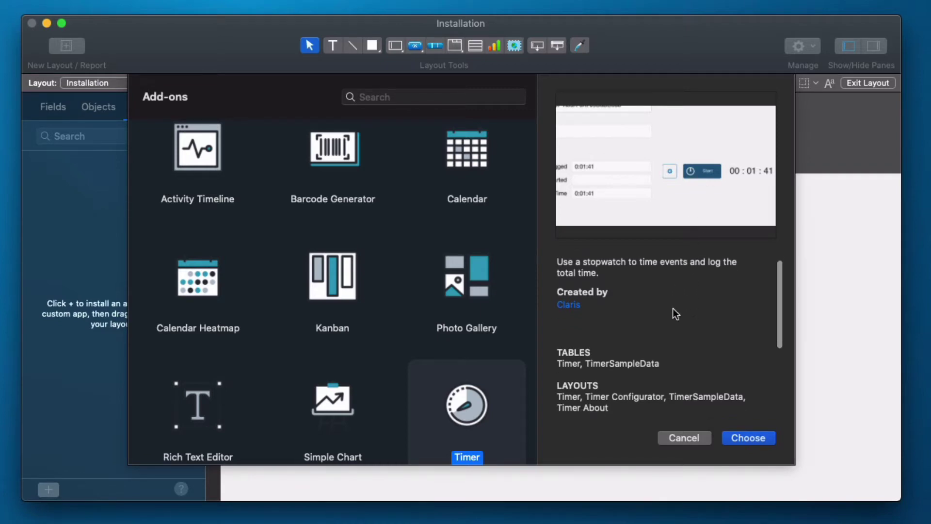
scroll(673, 308, up, 2)
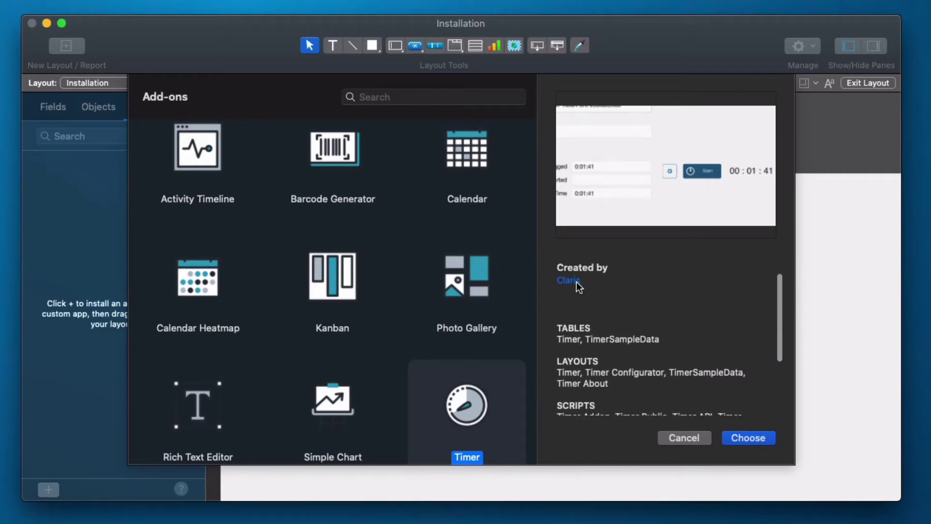
scroll(613, 344, down, 4)
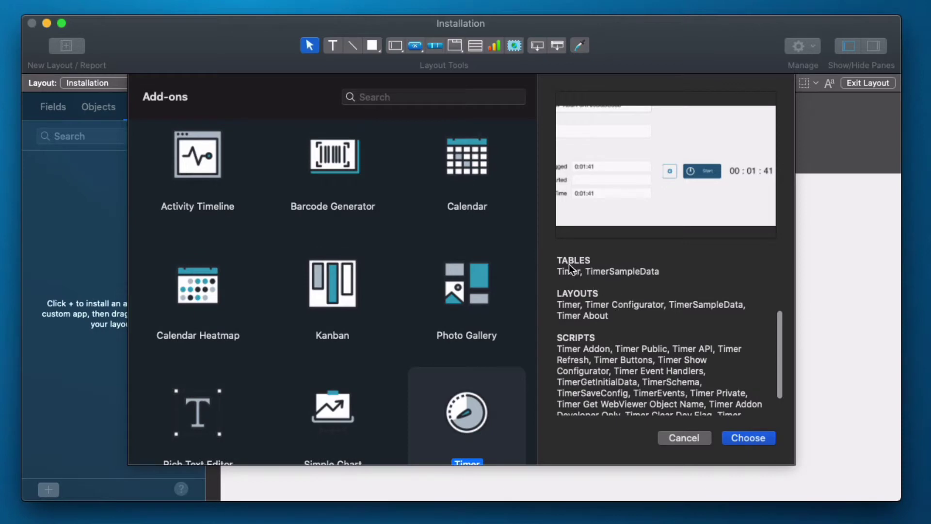
scroll(641, 344, down, 2)
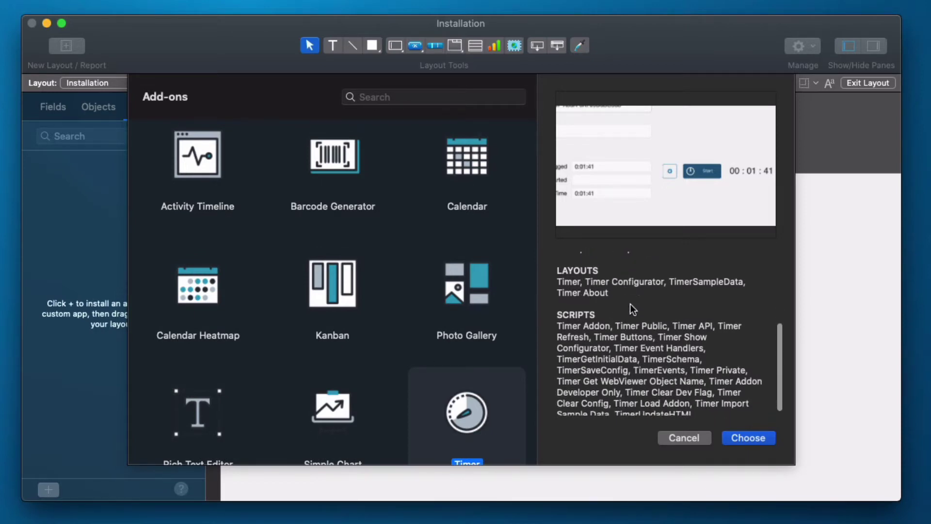
scroll(635, 342, up, 2)
scroll(635, 342, down, 2)
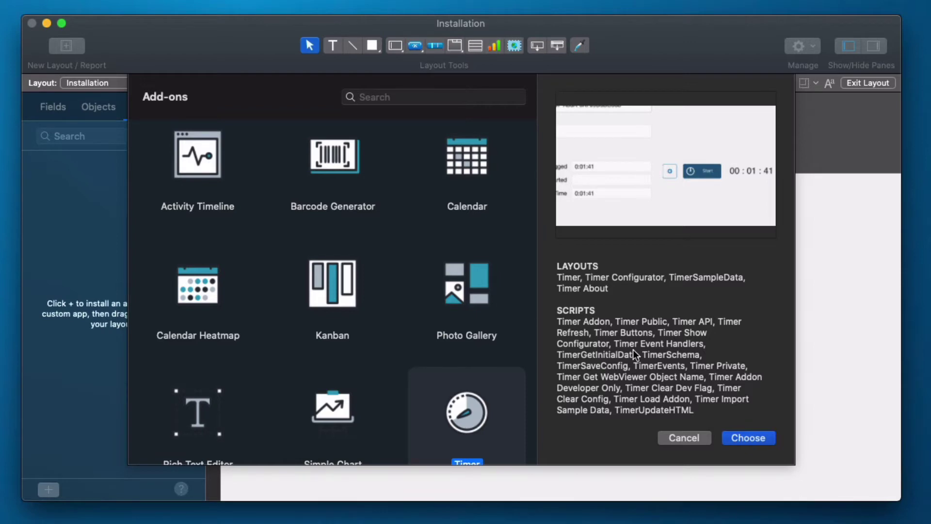
scroll(632, 349, up, 2)
scroll(633, 353, down, 2)
click(744, 438)
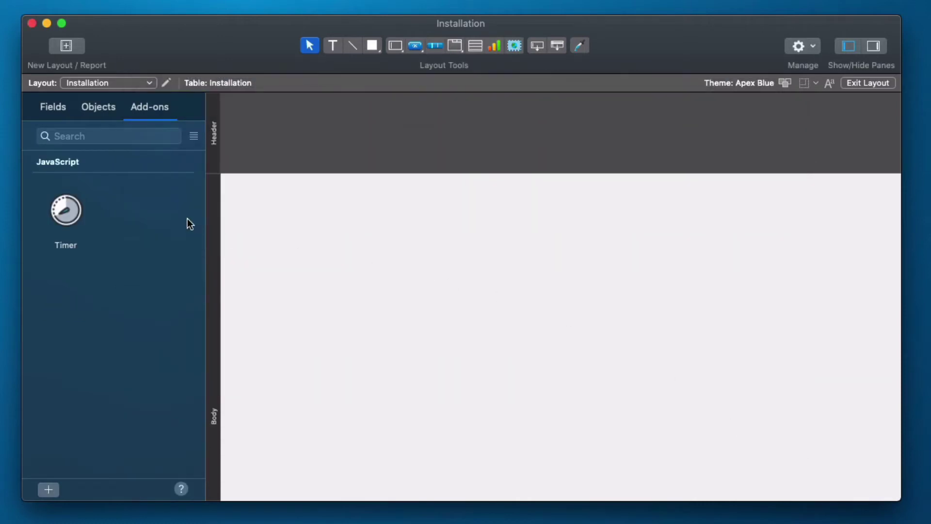
Step: Open Manage Database and view the fields of the Timer table
click(73, 214)
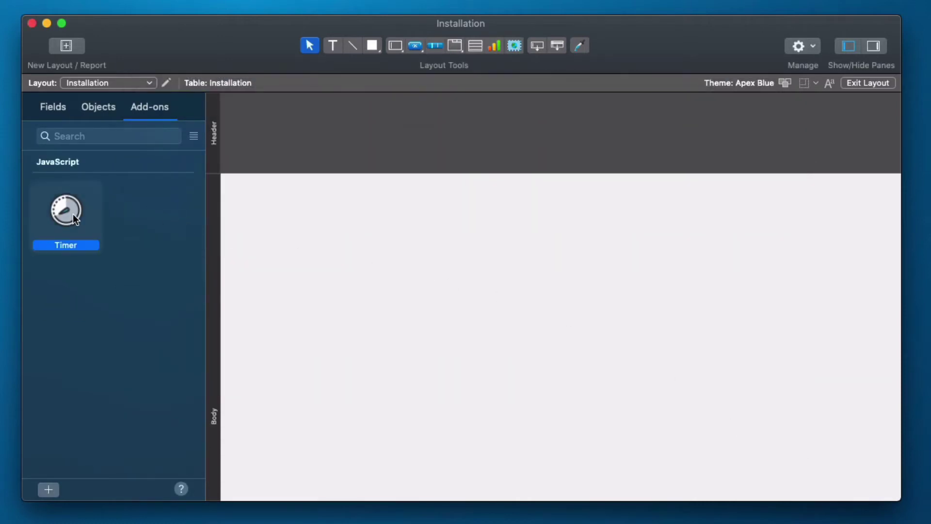
key(super+shift+d)
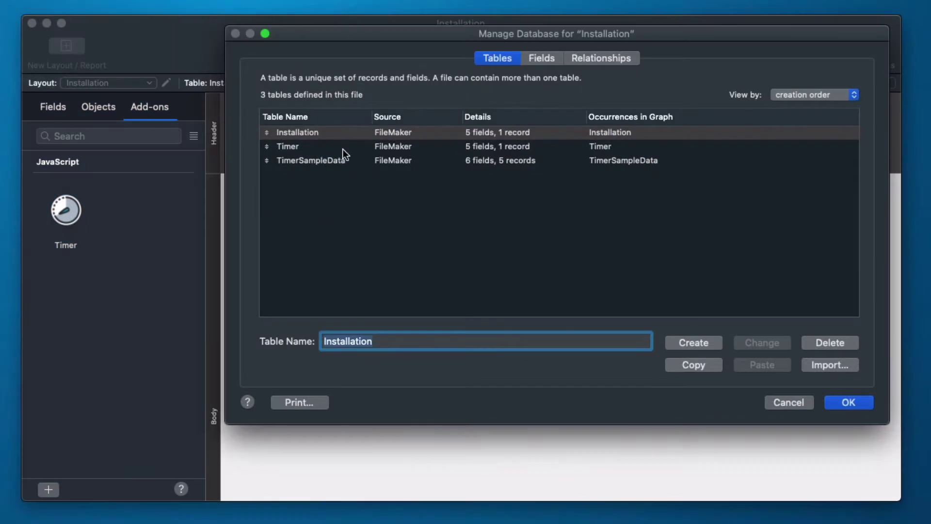
click(331, 145)
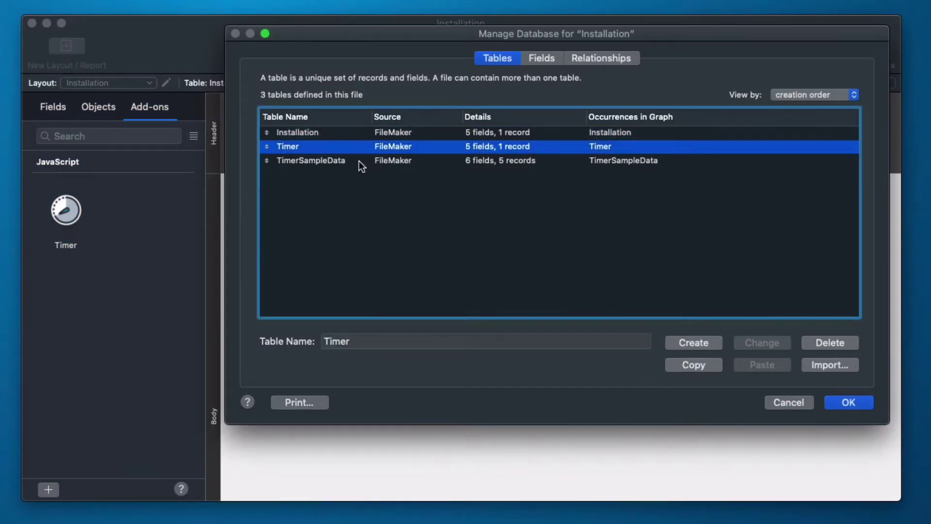
click(359, 161)
click(332, 147)
double_click(333, 148)
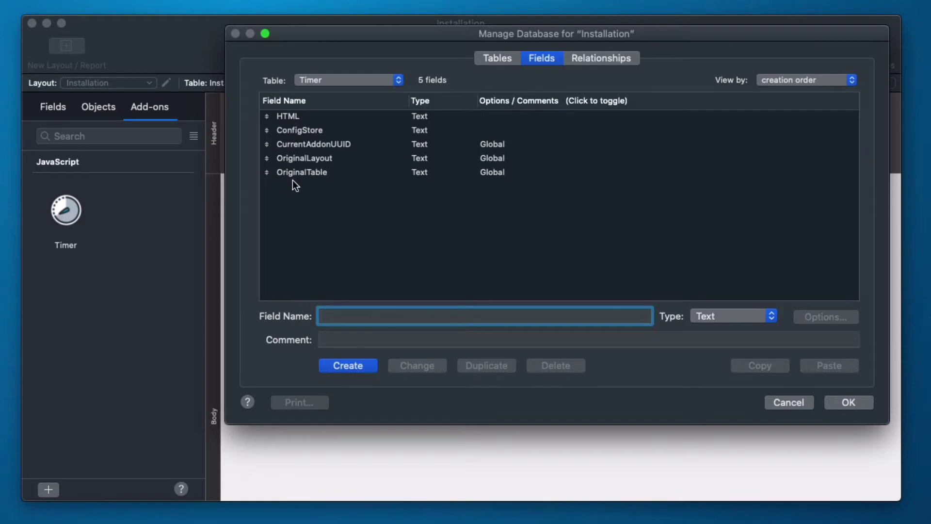
Step: Review the TimerSampleData fields, close Manage Database and open Script Workspace
click(501, 63)
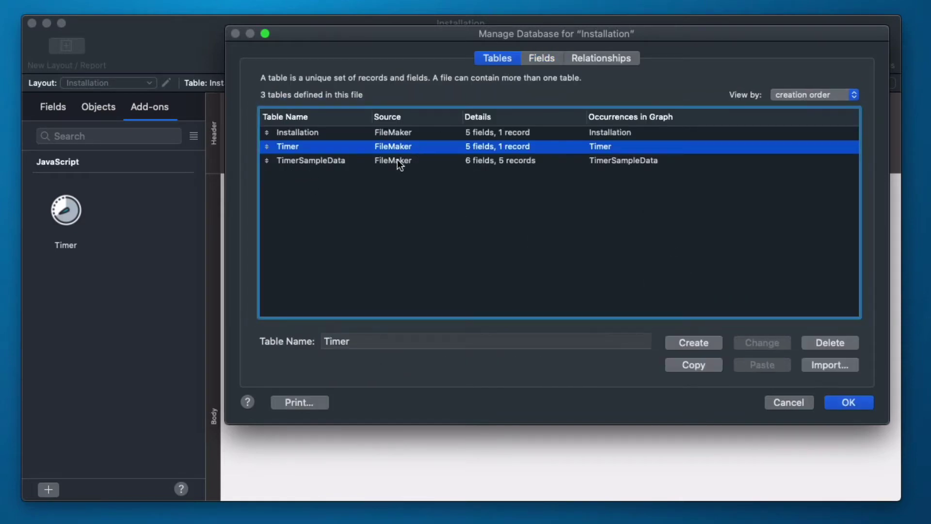
double_click(360, 161)
key(Return)
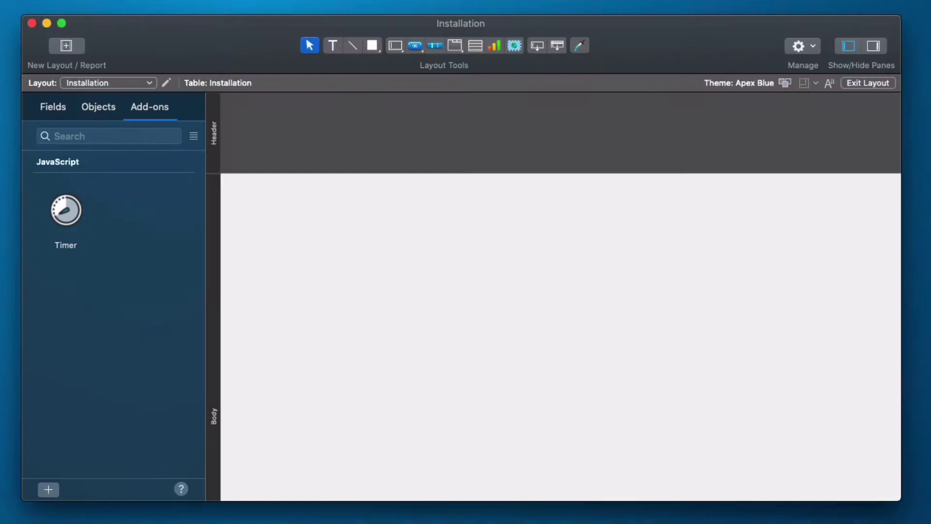
key(super+shift+s)
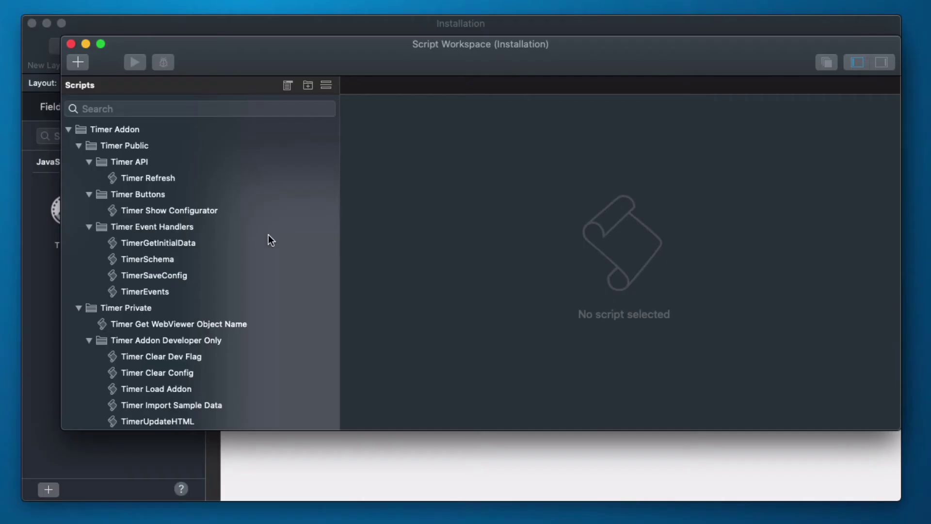
Step: Expand the Timer Addon, Timer Public, Timer API and Timer Buttons script folders, then close Script Workspace
click(69, 129)
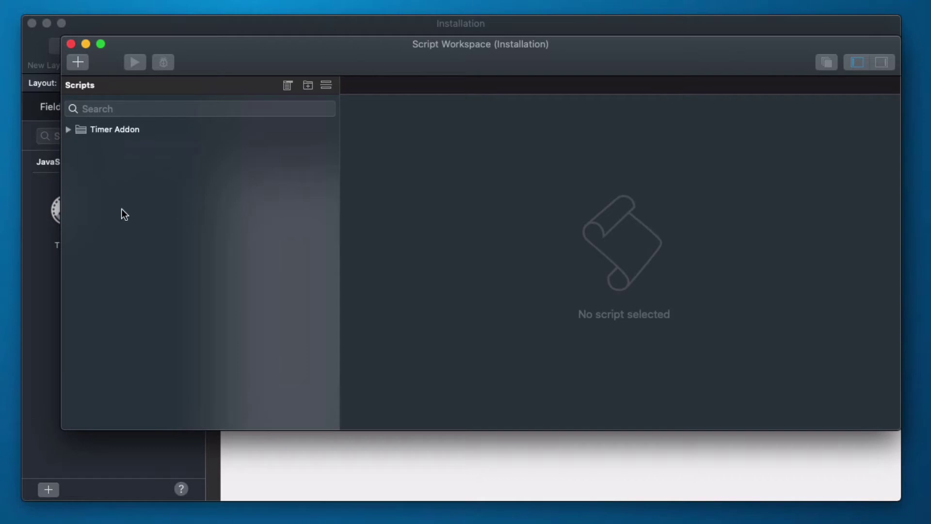
click(68, 130)
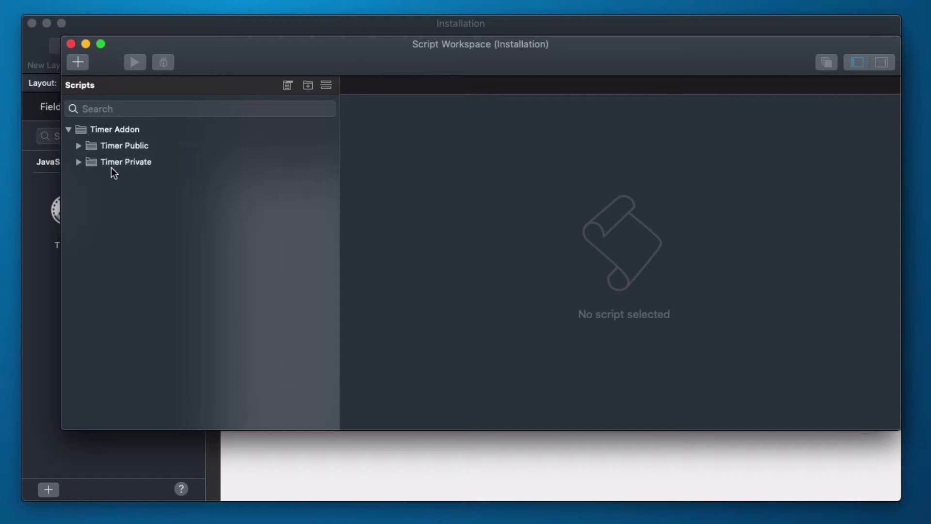
click(132, 164)
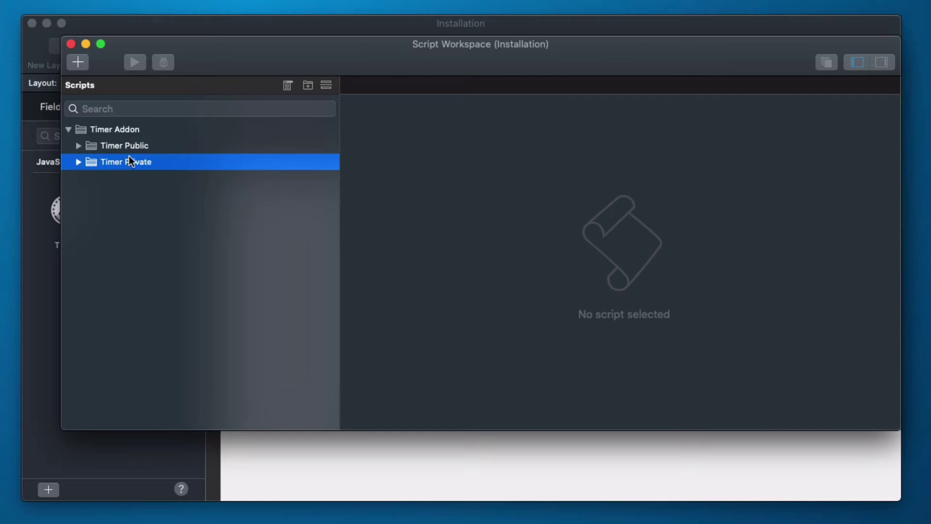
click(78, 147)
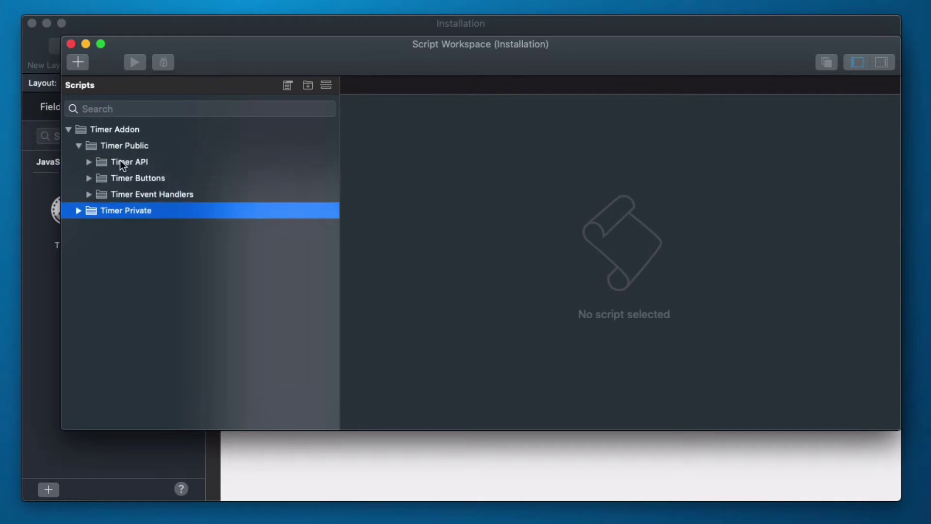
click(88, 163)
click(88, 194)
key(super+w)
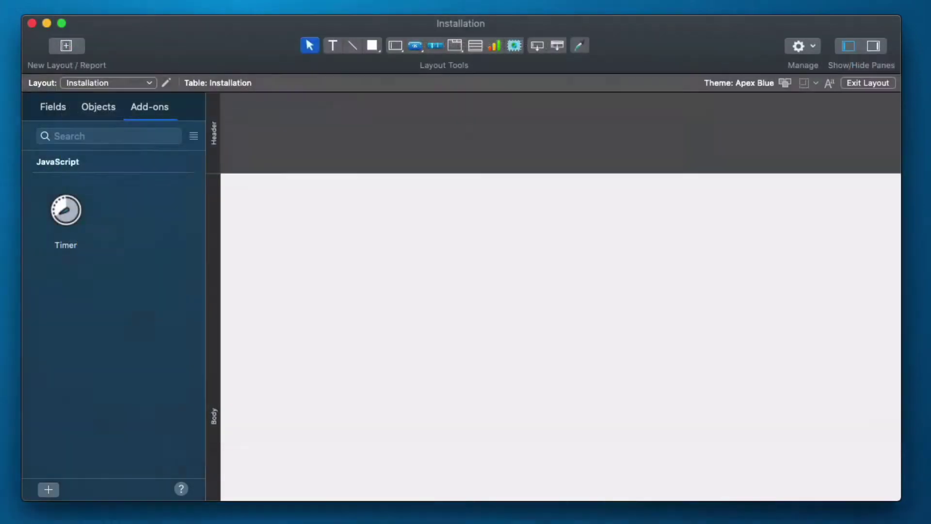
Step: Inspect the TimerDataURL and TimerConfig custom functions under File > Manage, then close the list
click(116, 7)
mouse_move(179, 120)
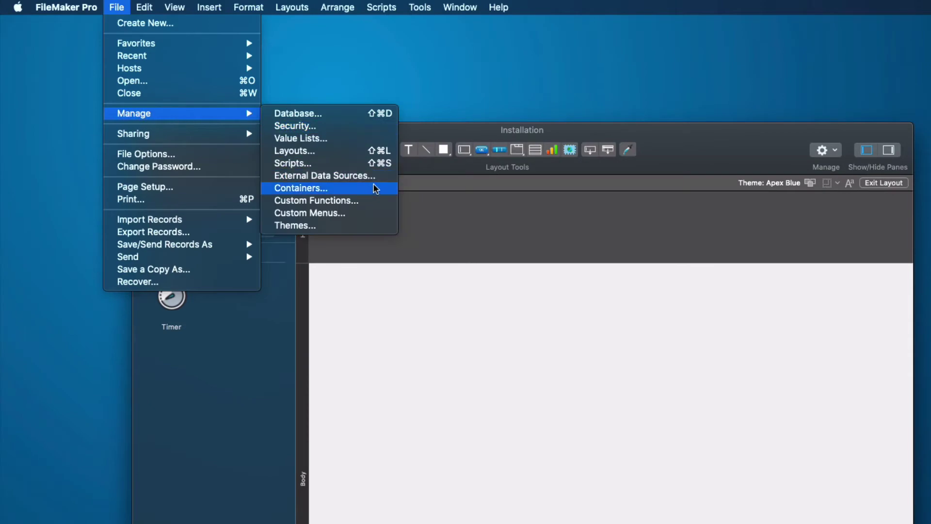
click(366, 201)
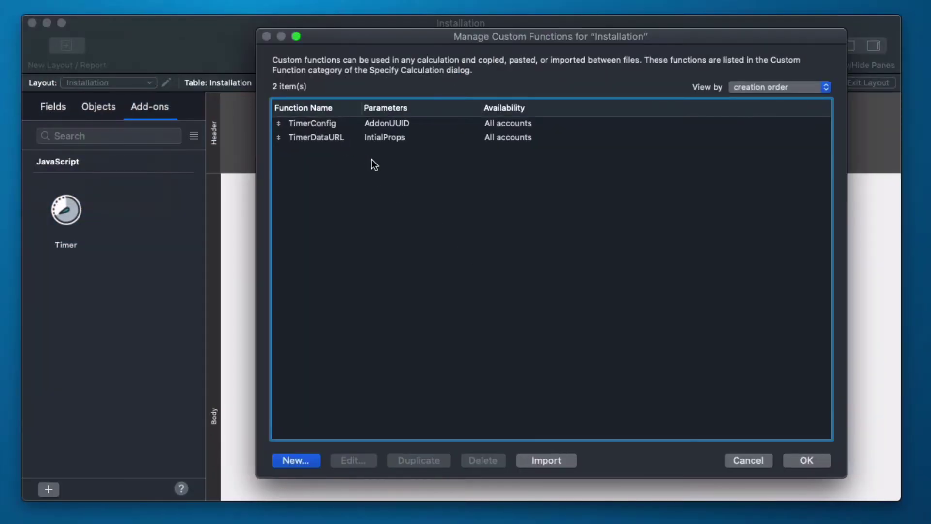
click(329, 138)
click(322, 127)
click(323, 139)
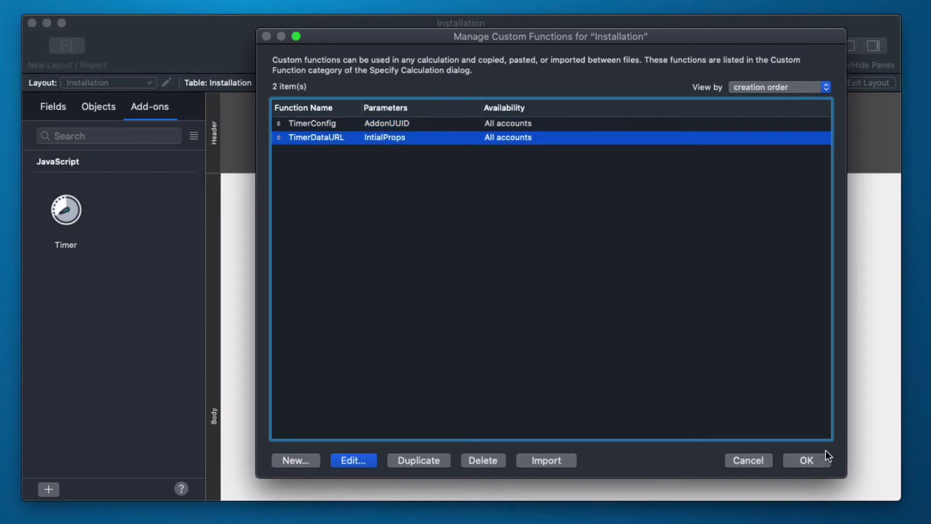
click(808, 460)
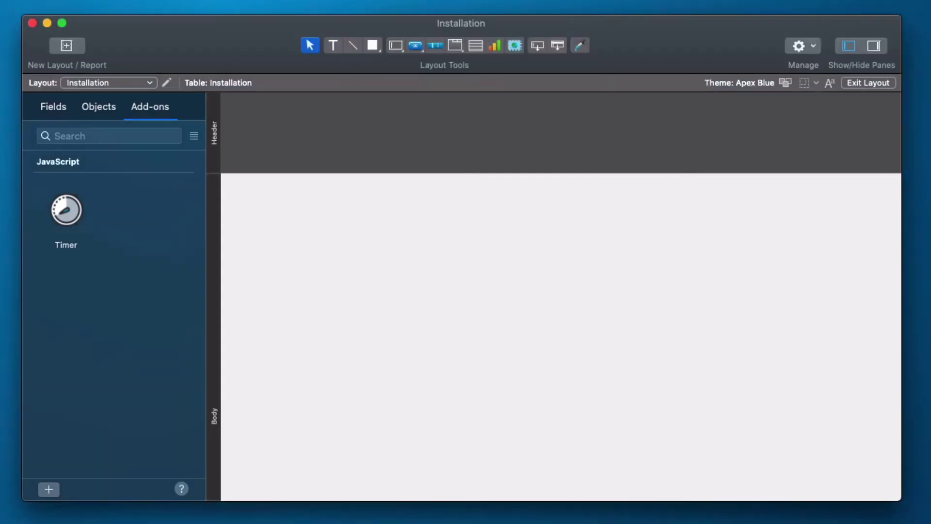
Step: Start a Database Design Report for Installation.fmp12 with XML as the report format
click(403, 6)
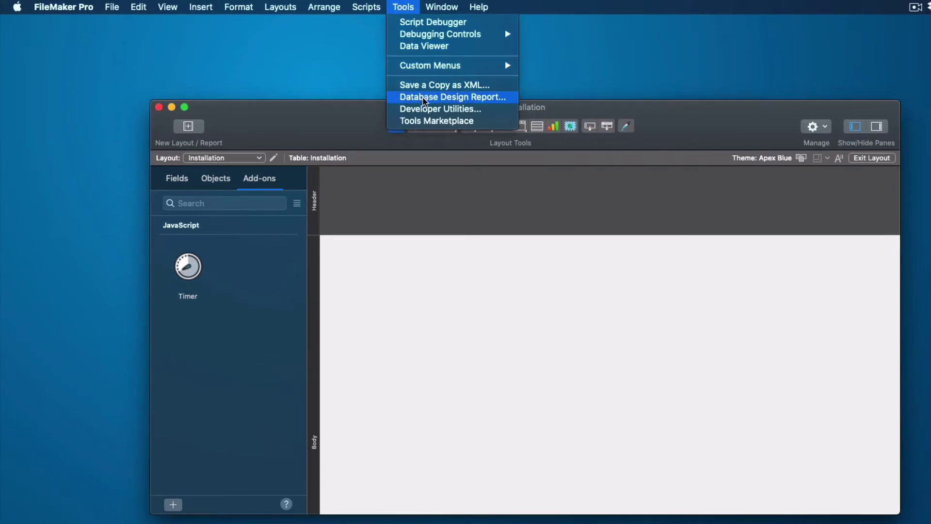
click(424, 101)
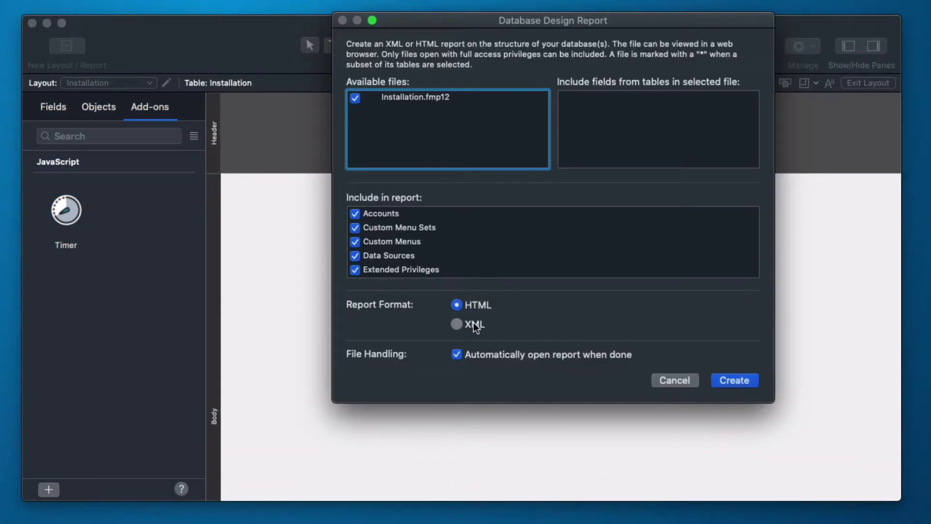
click(463, 323)
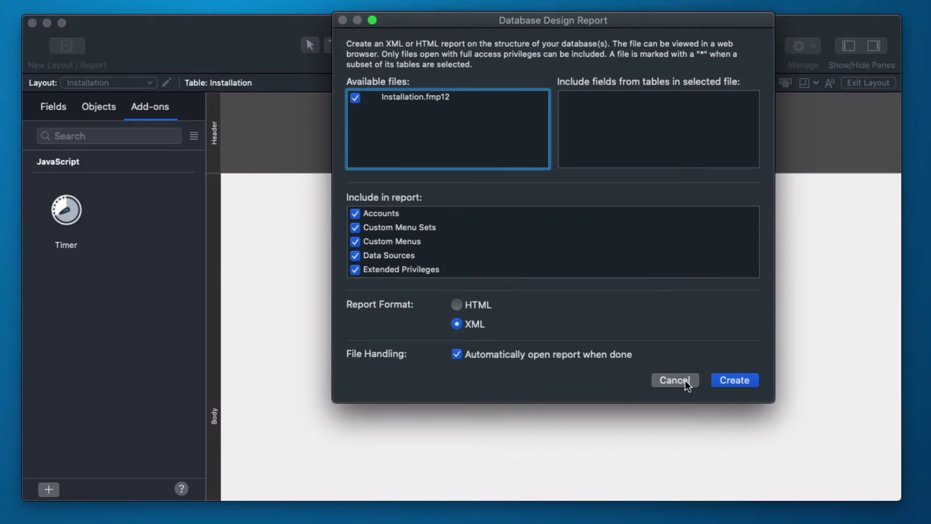
Step: Cancel the report, place the Timer add-on on the layout body, and run it in Browse mode to 00:00:04
click(685, 380)
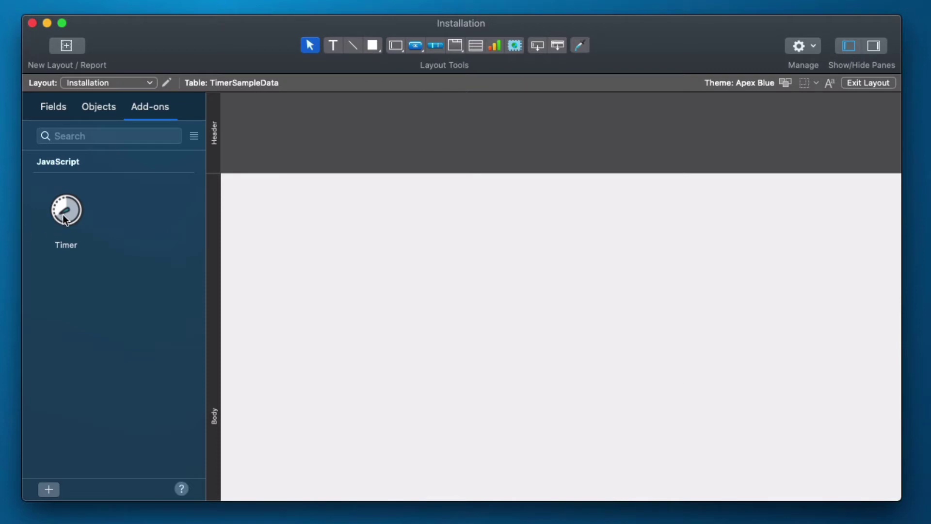
drag(63, 217, 275, 226)
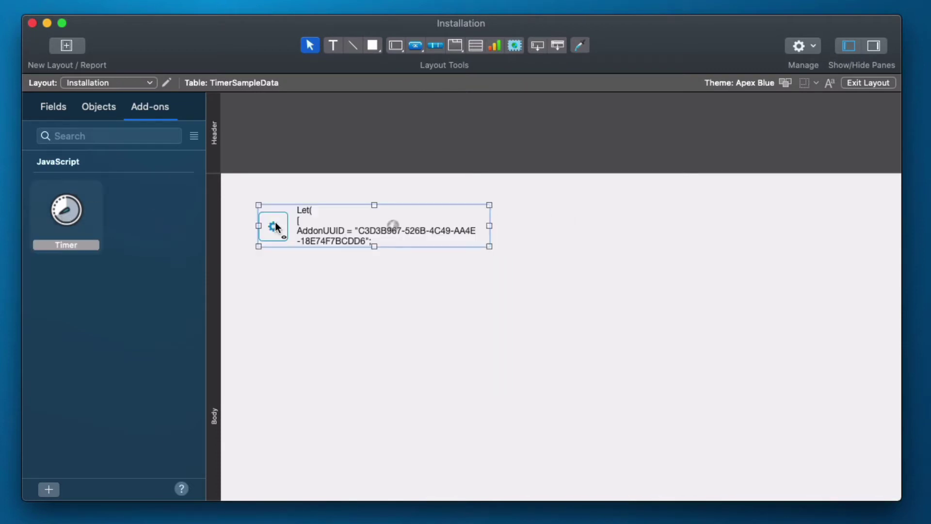
click(304, 284)
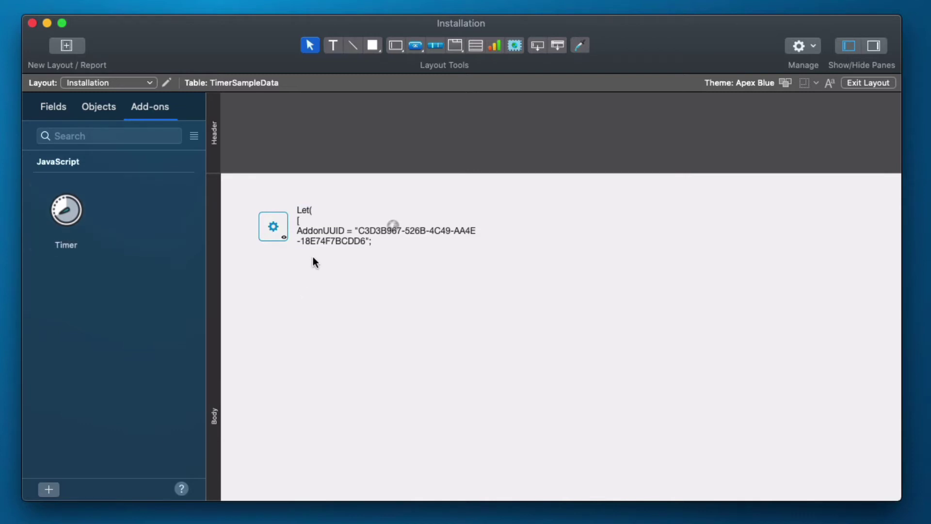
key(super+b)
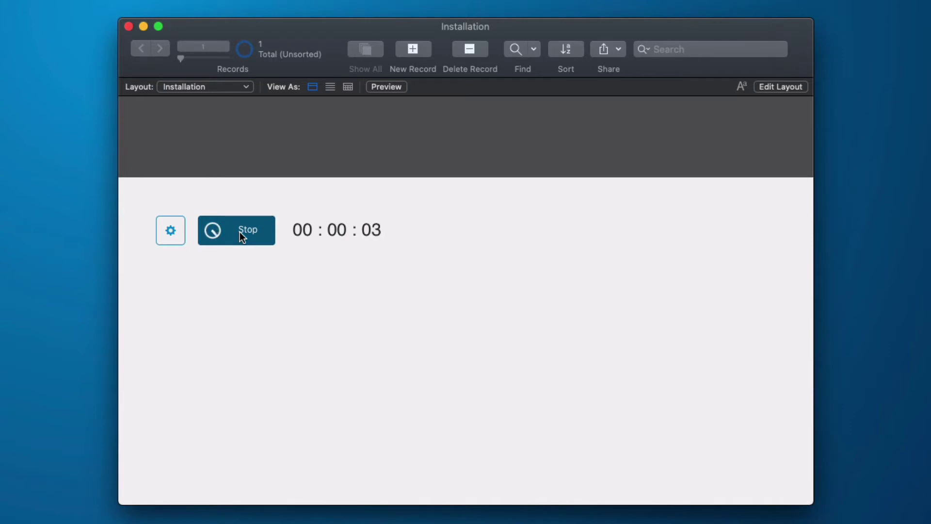
click(240, 231)
Step: Try setting the timer's Timelog Layout to Installation, finding the time logged and total time field choices empty
click(216, 88)
mouse_move(220, 100)
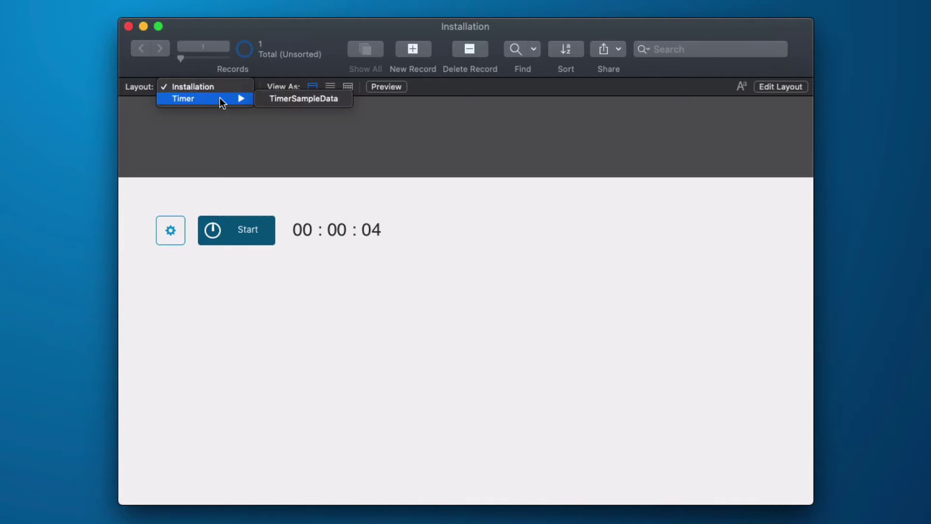
click(271, 98)
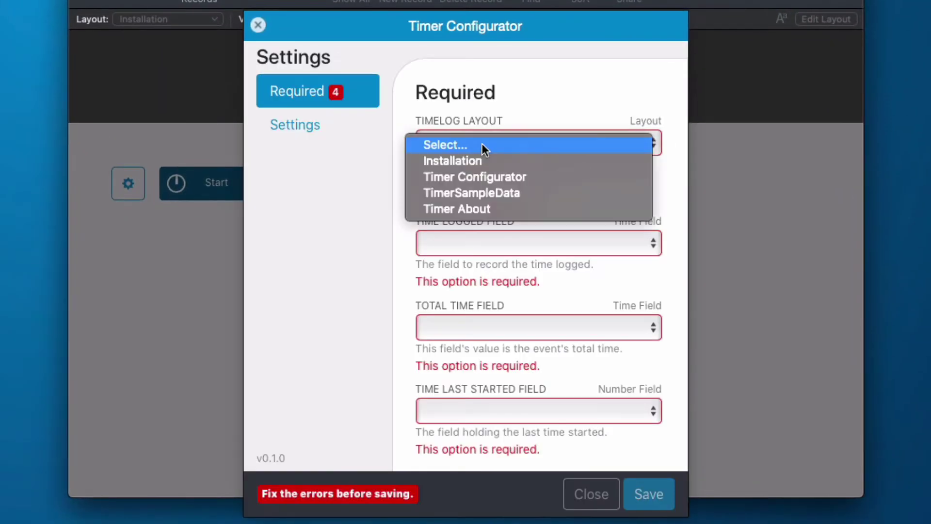
click(522, 159)
click(533, 224)
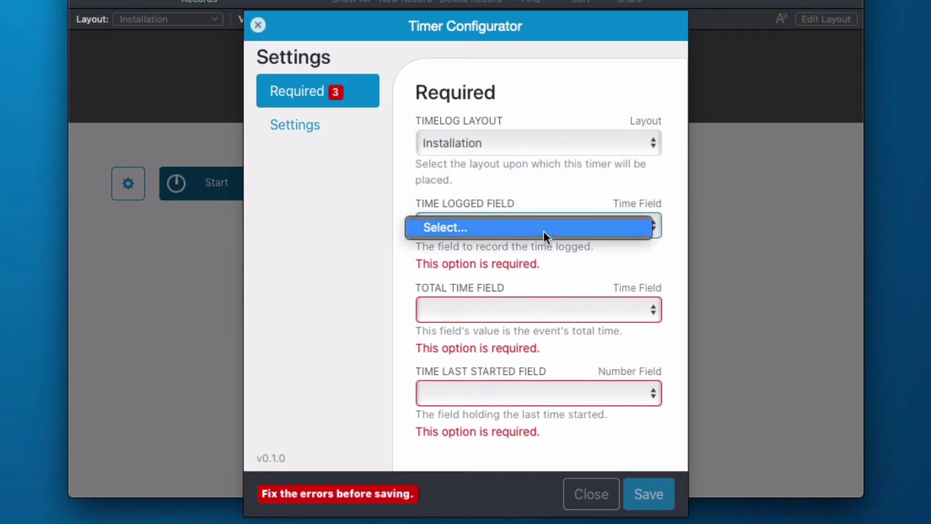
click(555, 313)
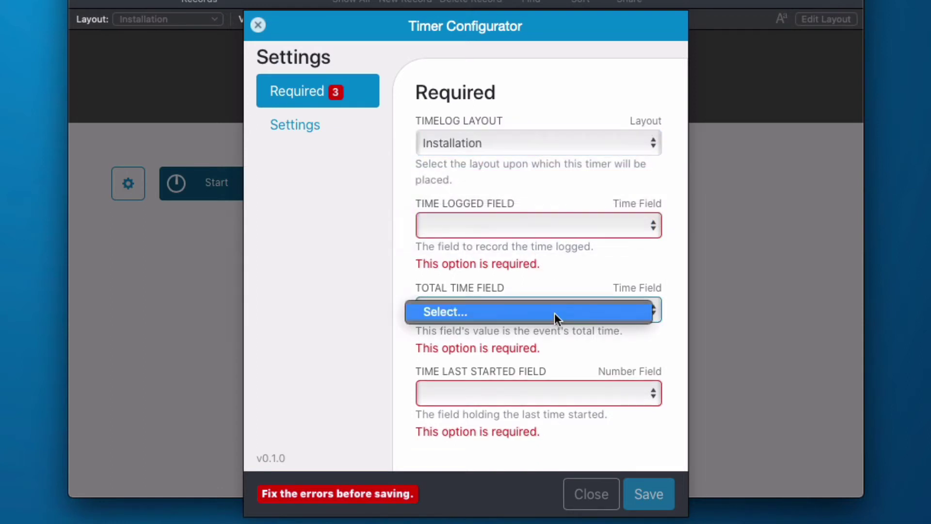
click(556, 264)
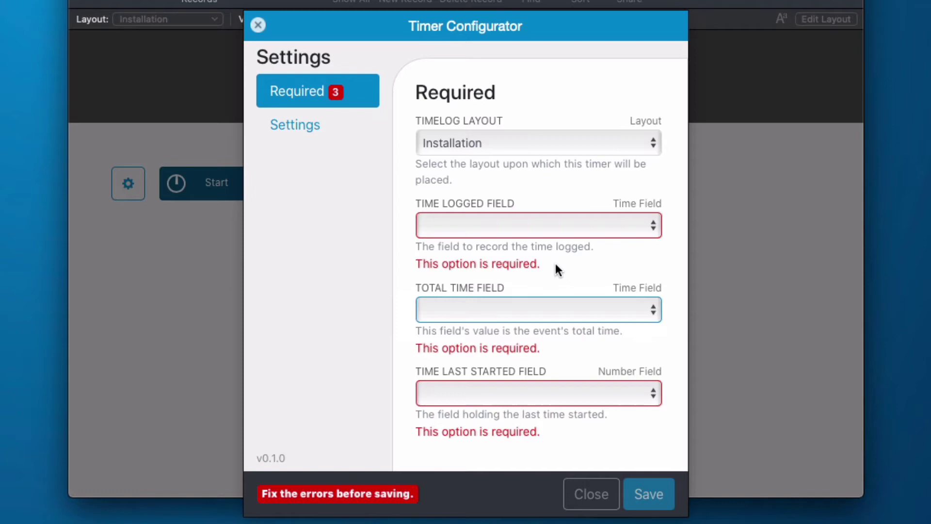
click(545, 142)
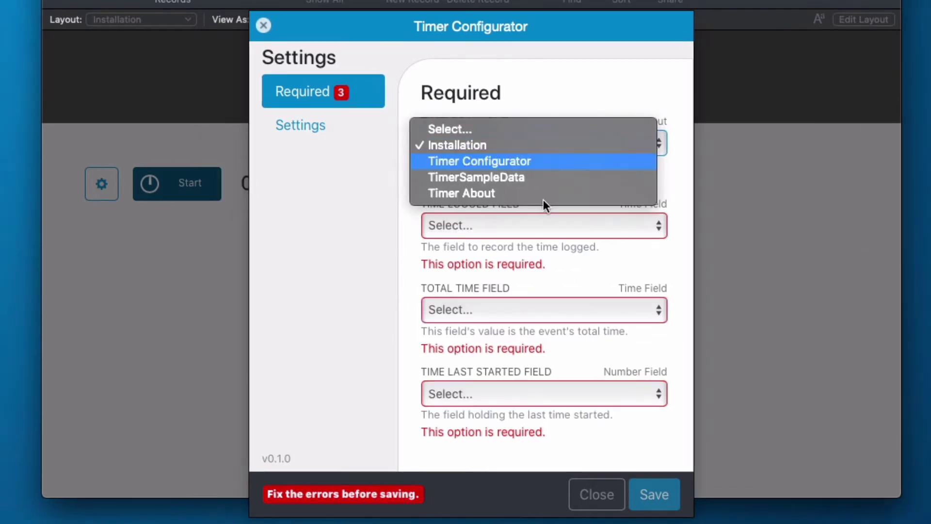
click(606, 491)
Step: Close the timer settings unsaved and set the Installation layout to show records from TimerSampleData
click(605, 490)
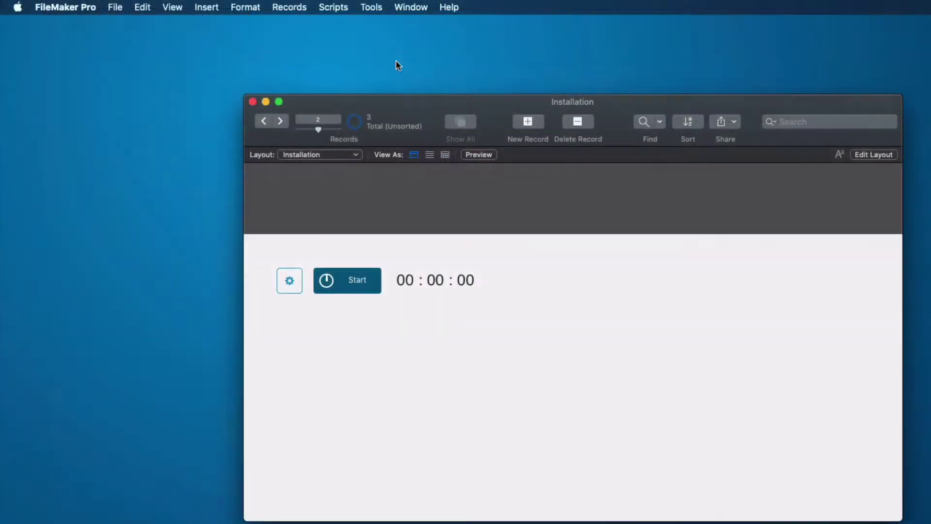
key(super+l)
click(297, 7)
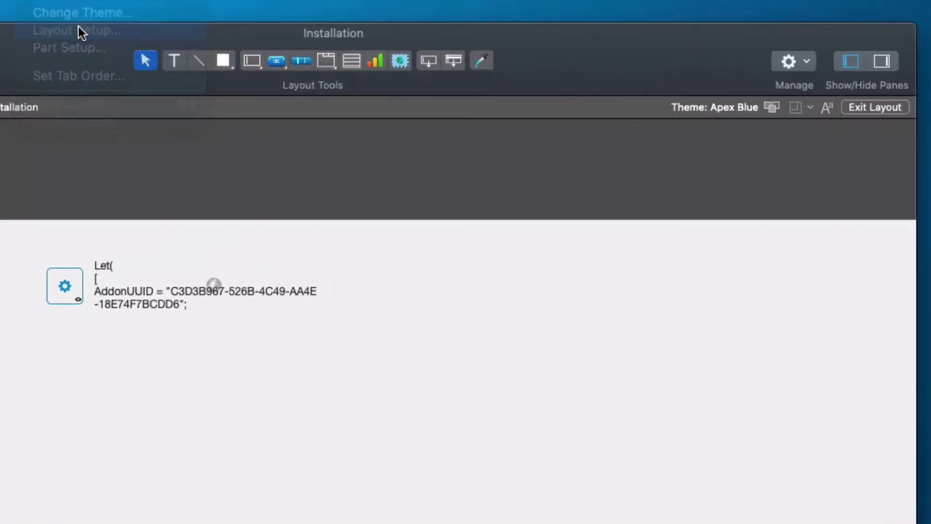
click(78, 30)
click(485, 230)
click(518, 266)
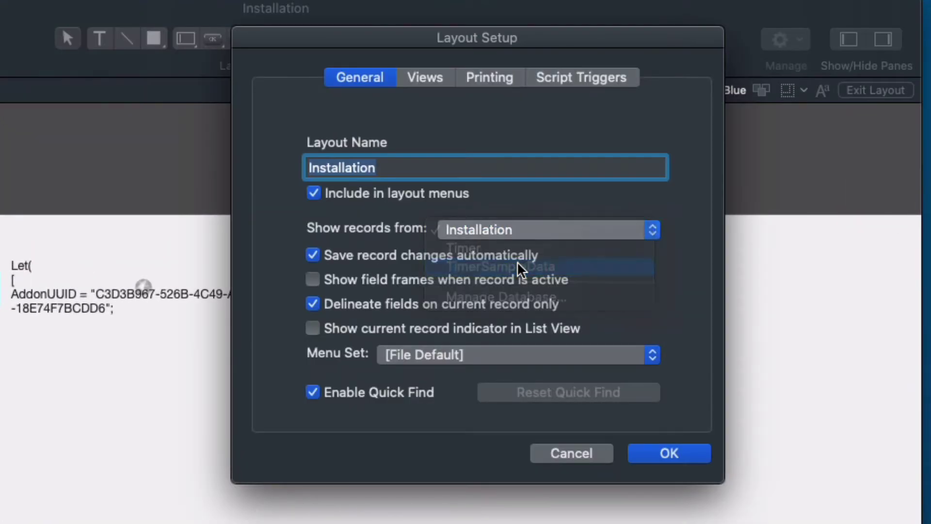
click(679, 450)
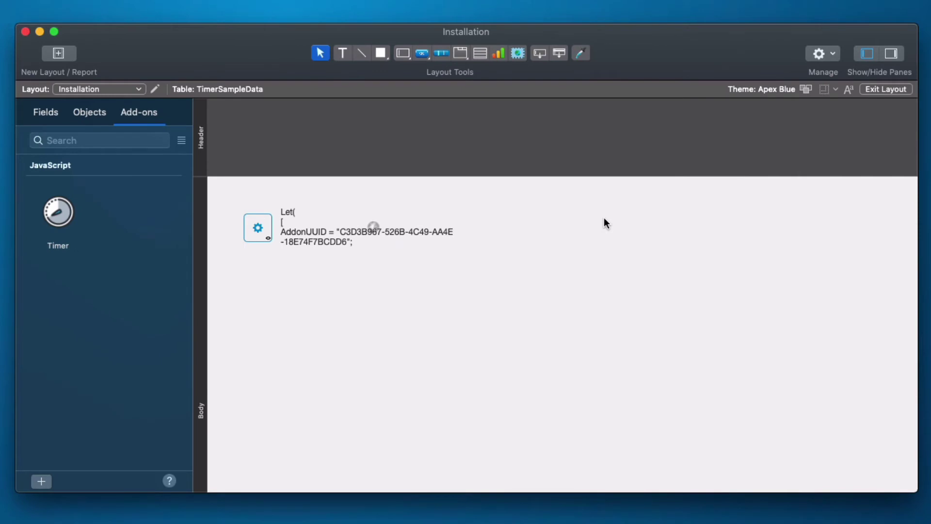
Step: Paste the TimeLogged, TimeLastStarted and TotalTime fields beside the timer and return to Browse mode
key(super+v)
drag(621, 218, 649, 228)
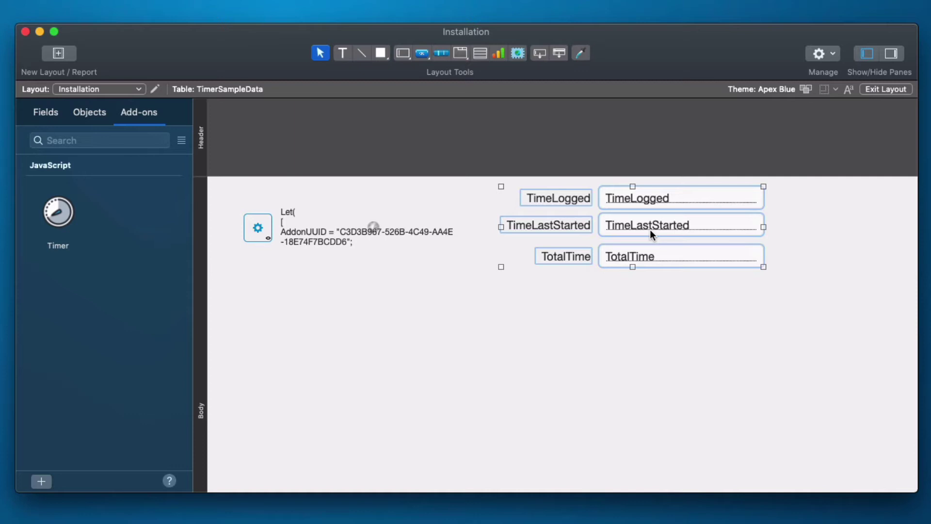
key(super+b)
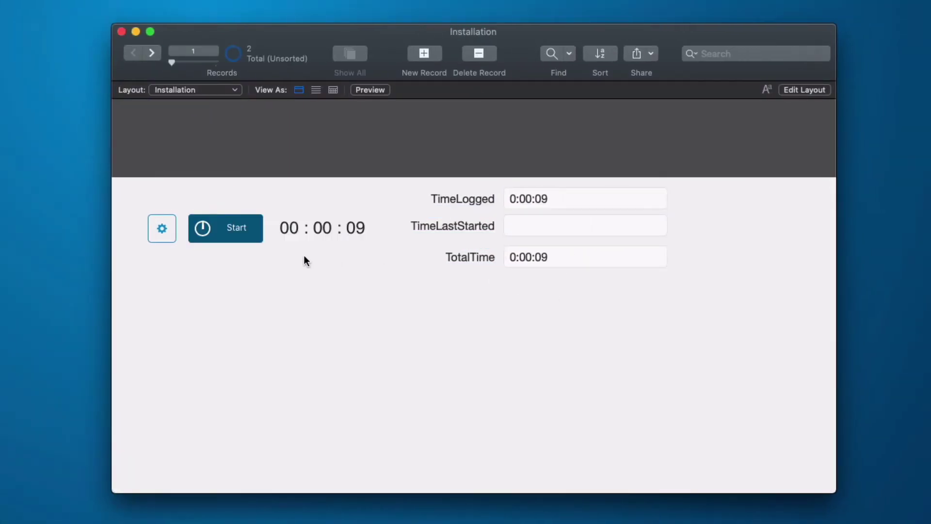
Step: Configure the timer to log on Installation into TimeLogged, TotalTime and TimeLastStarted, and save the settings
click(162, 228)
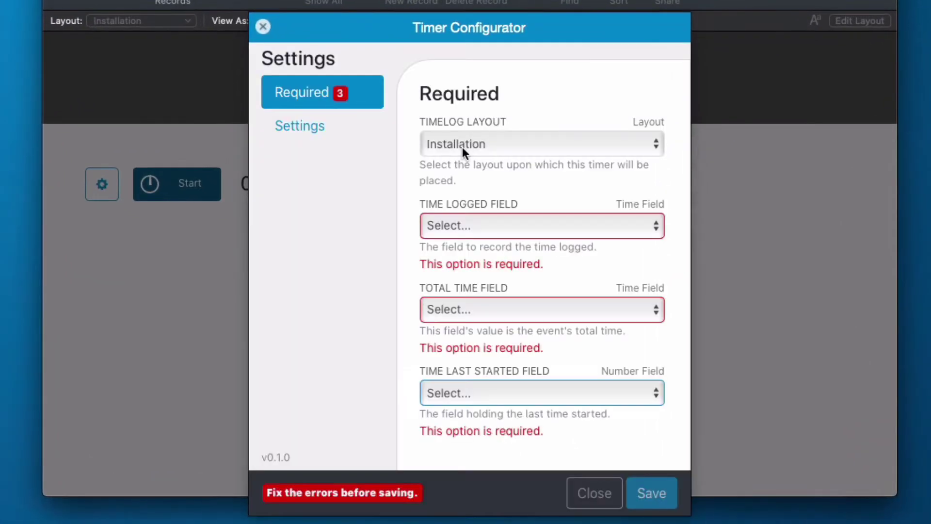
click(462, 147)
click(462, 147)
click(479, 226)
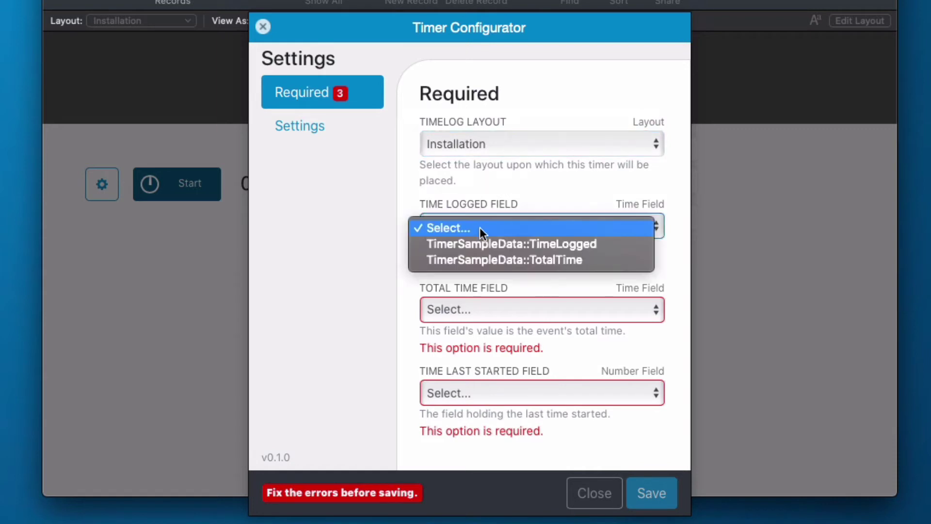
click(481, 240)
click(478, 294)
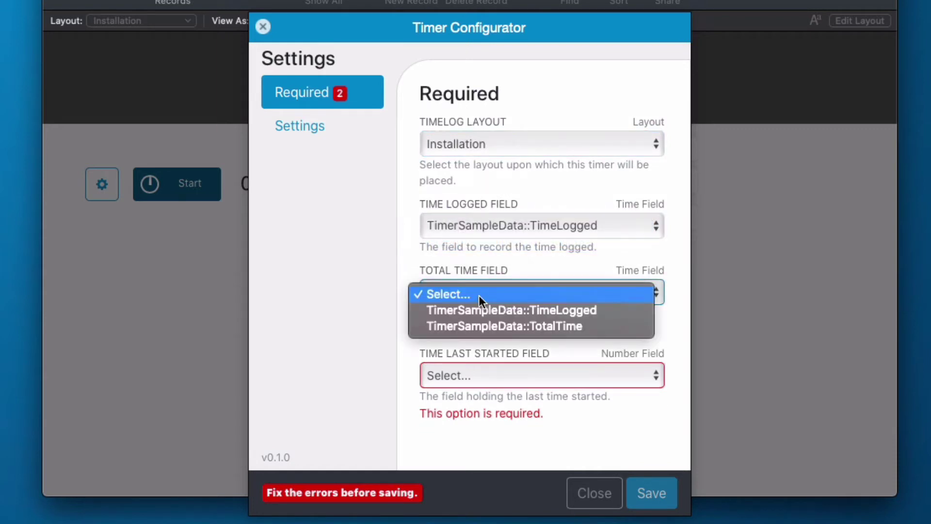
click(481, 324)
click(484, 364)
click(483, 374)
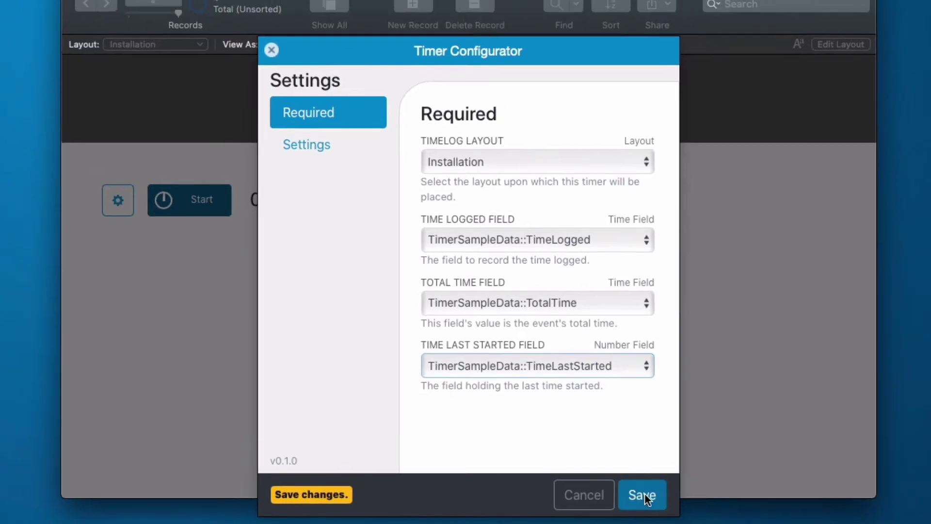
click(652, 492)
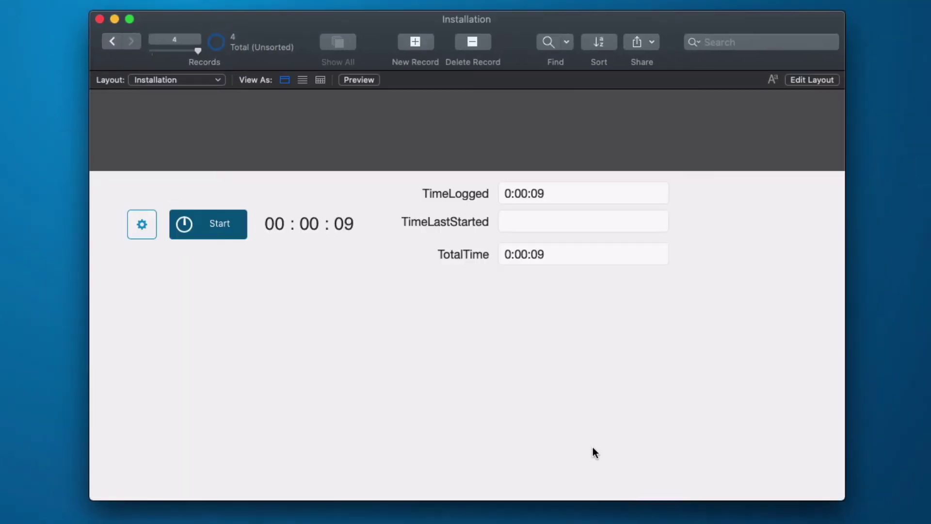
Step: Run short timer tests on the current record and on two new records
click(222, 226)
click(223, 226)
key(super+n)
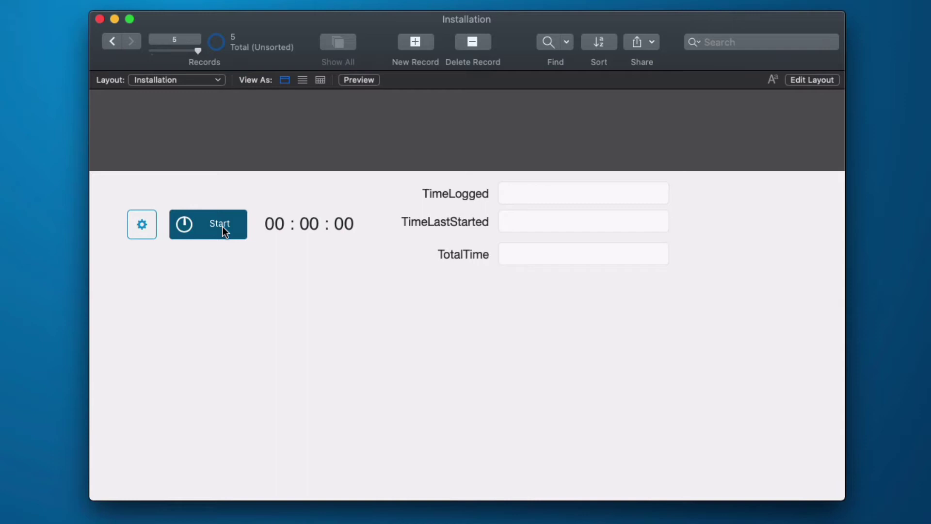
click(223, 226)
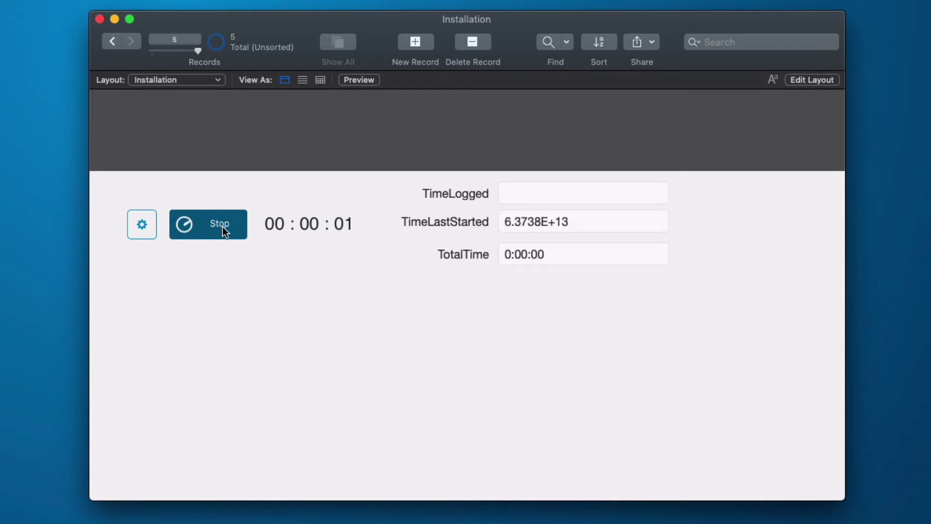
click(223, 226)
key(super+n)
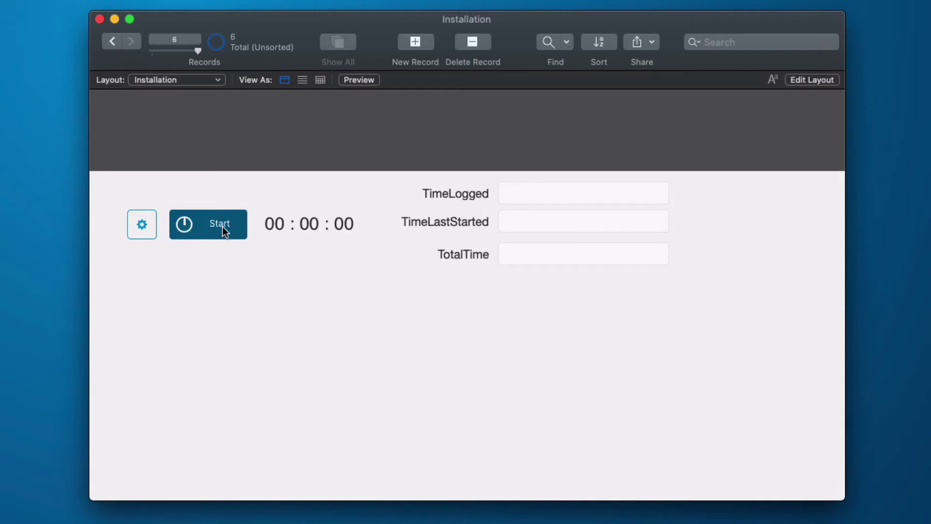
click(223, 226)
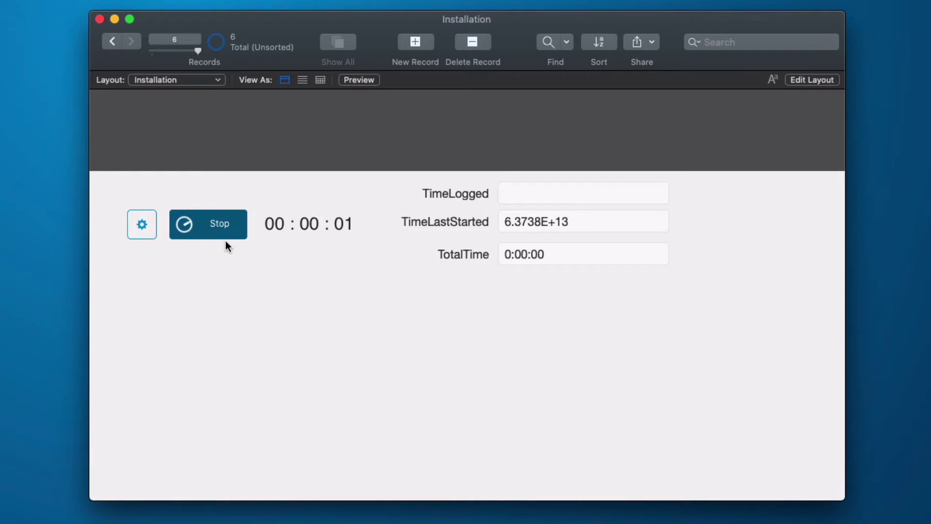
click(225, 240)
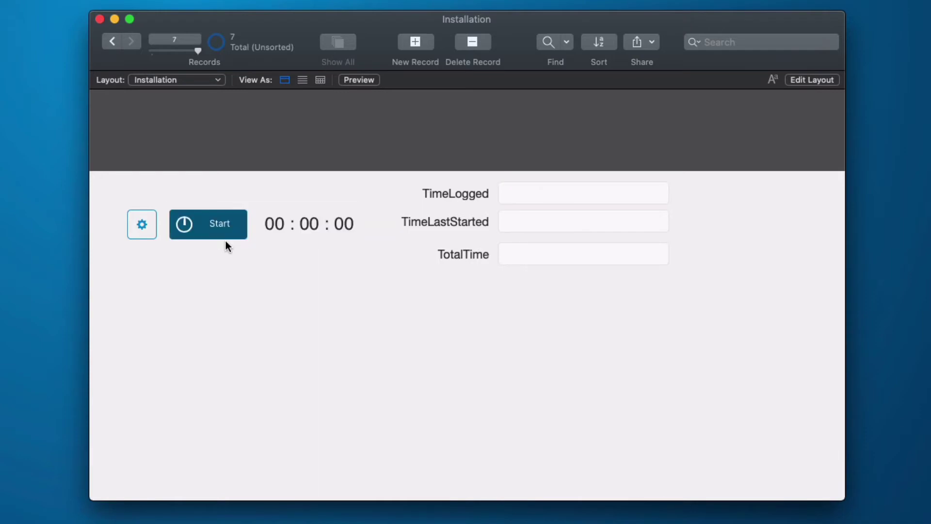
Step: Start the timer on record 7, then go back to record 6 and stop its timer at 0:00:07
click(222, 225)
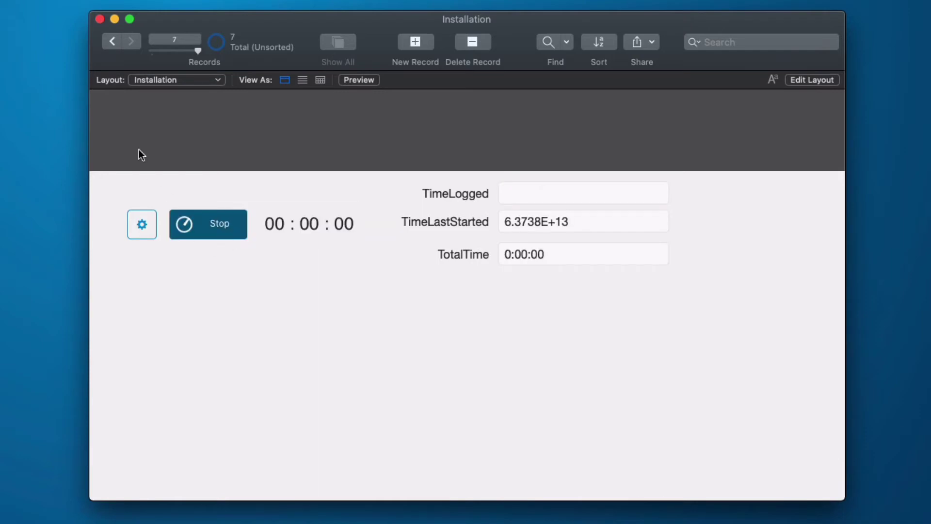
click(112, 42)
click(217, 228)
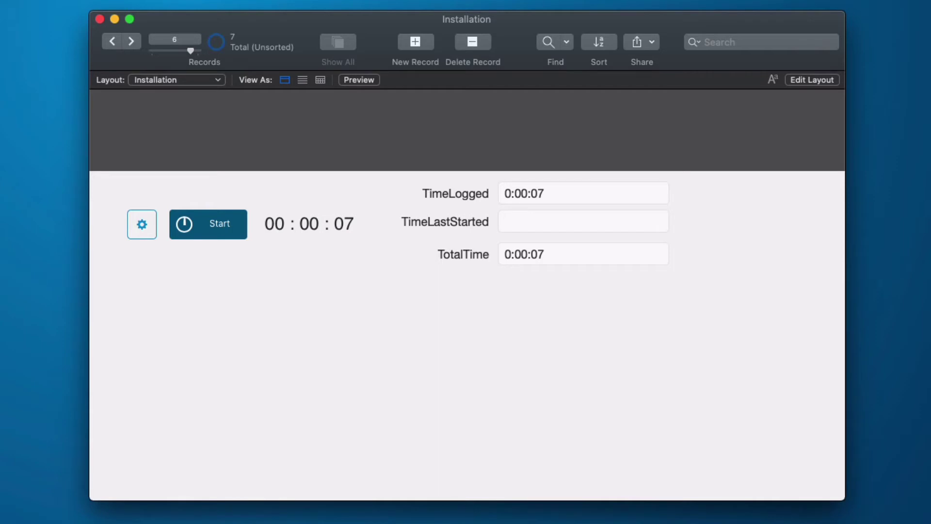
Step: In Manage Database, copy the TimerSampleData table and paste a duplicate of it
key(super+shift+d)
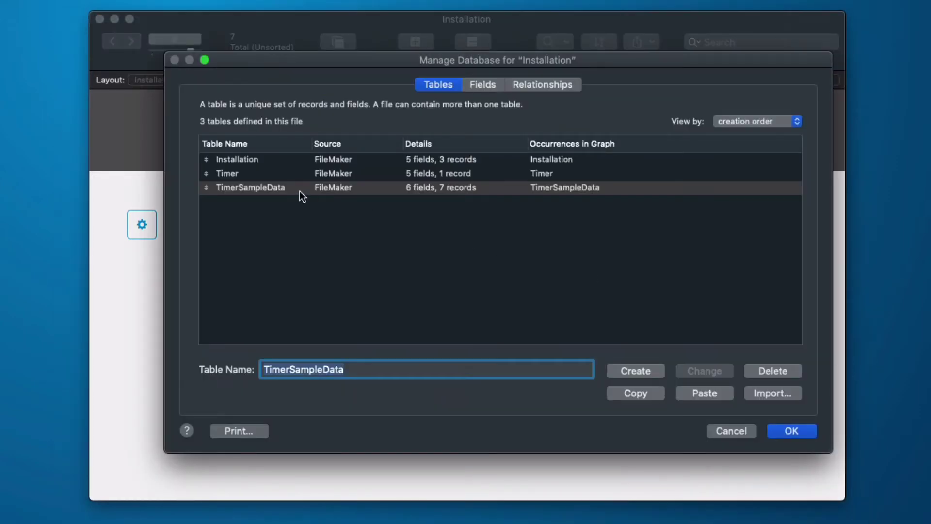
click(249, 176)
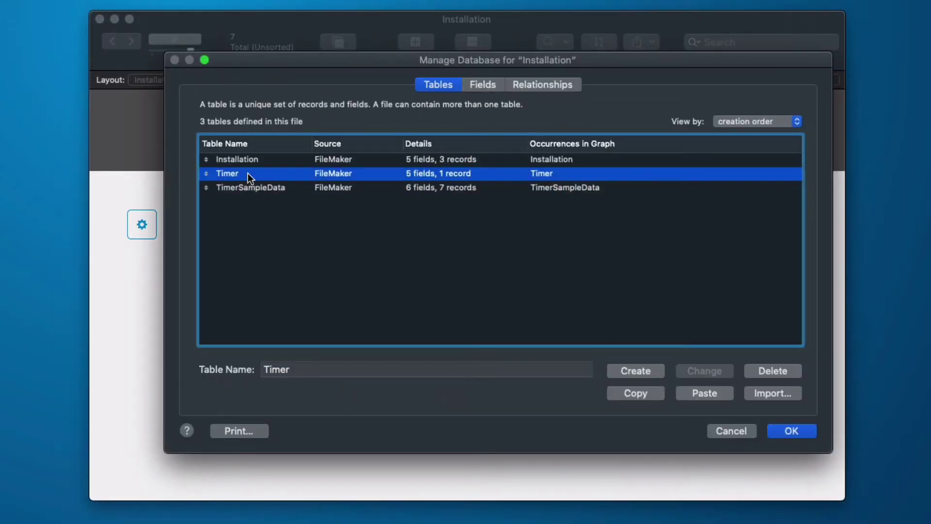
shift+click(249, 187)
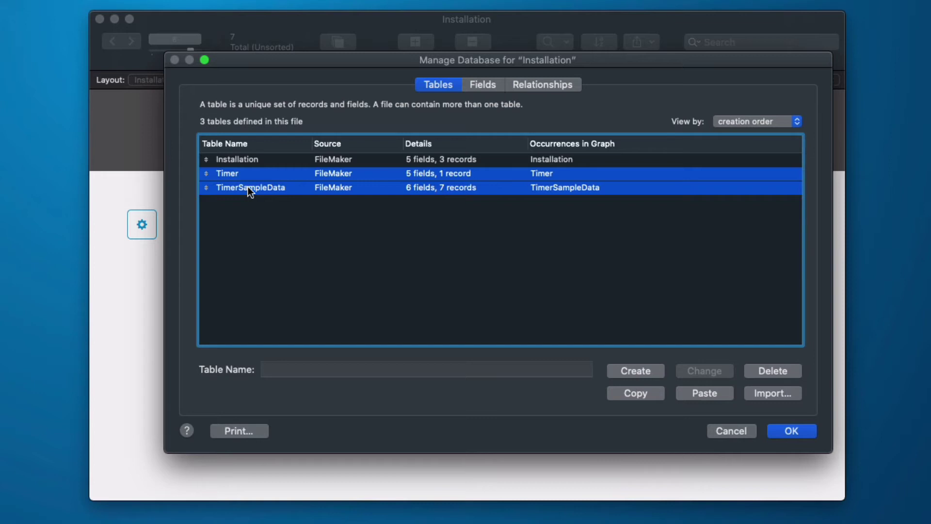
click(242, 218)
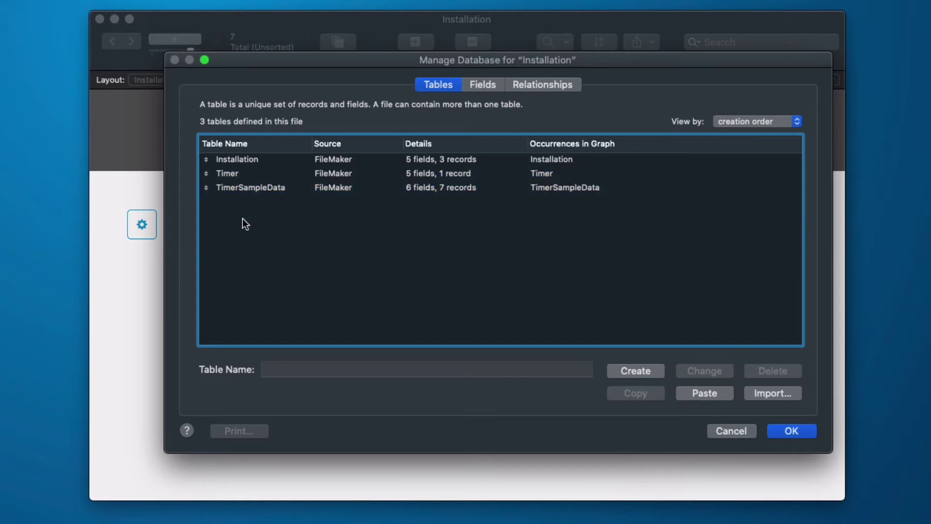
click(259, 189)
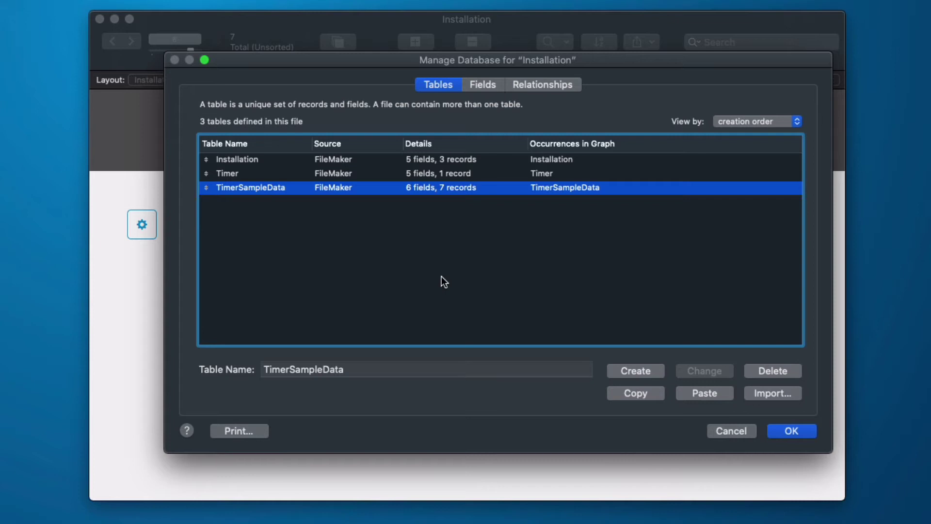
click(642, 392)
click(704, 393)
Step: Rename the pasted TimerSampleData 2 table to MyData
click(359, 212)
click(324, 203)
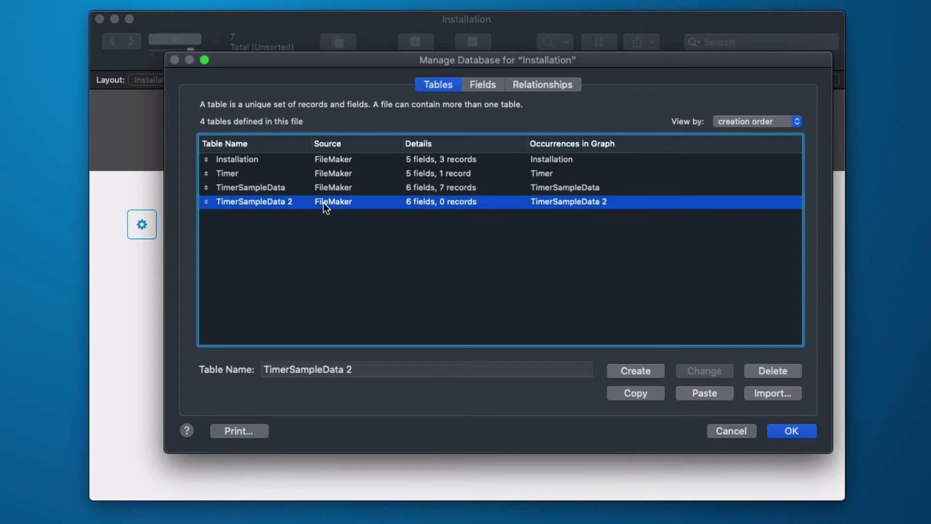
key(Tab)
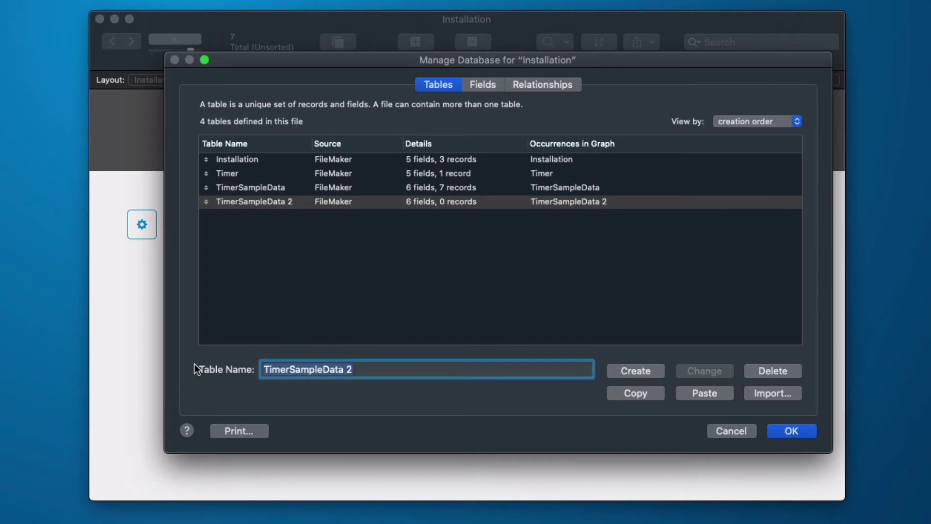
text(MyData)
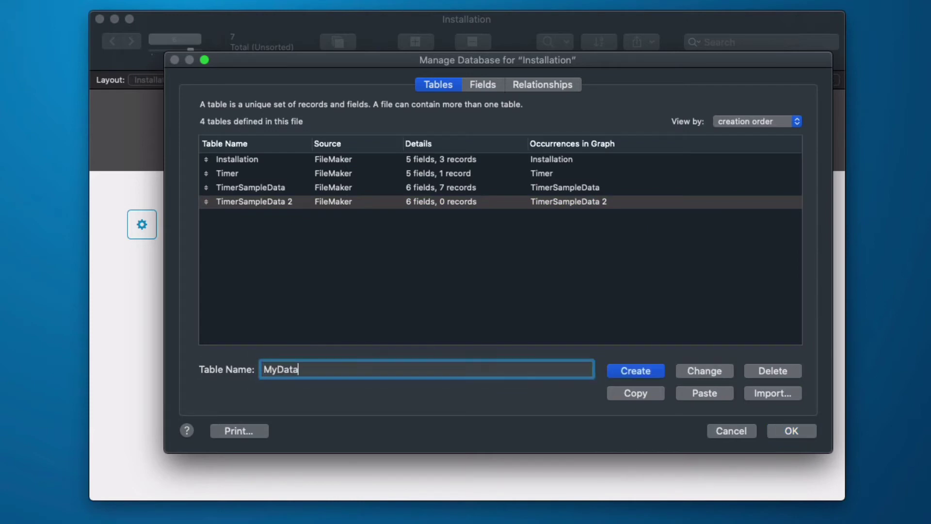
click(700, 366)
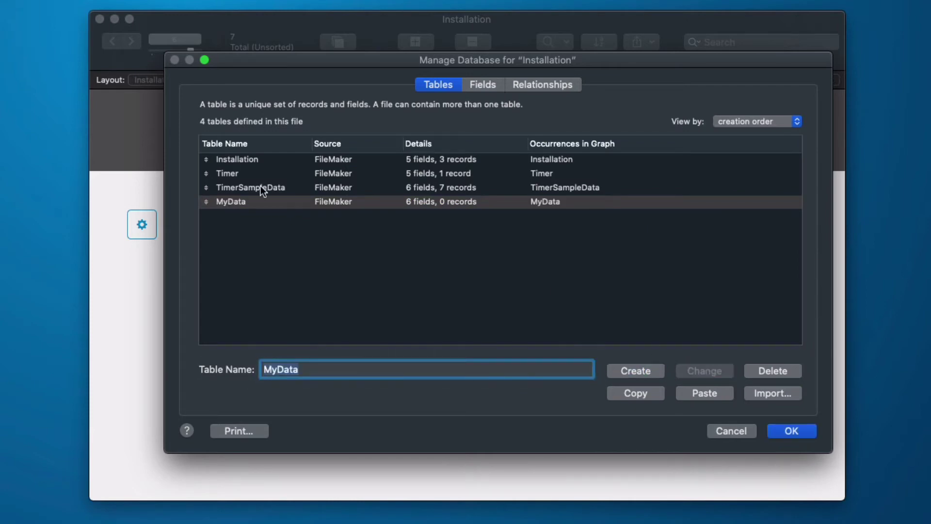
Step: Select the TimerSampleData table in Manage Database
click(261, 188)
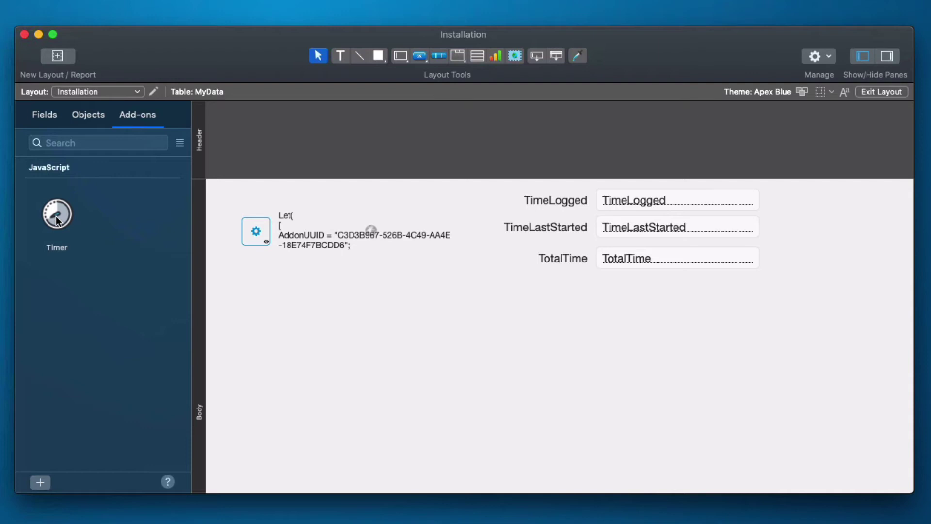
Step: Drag a second Timer add-on onto the Installation layout below the first timer
drag(56, 220, 261, 306)
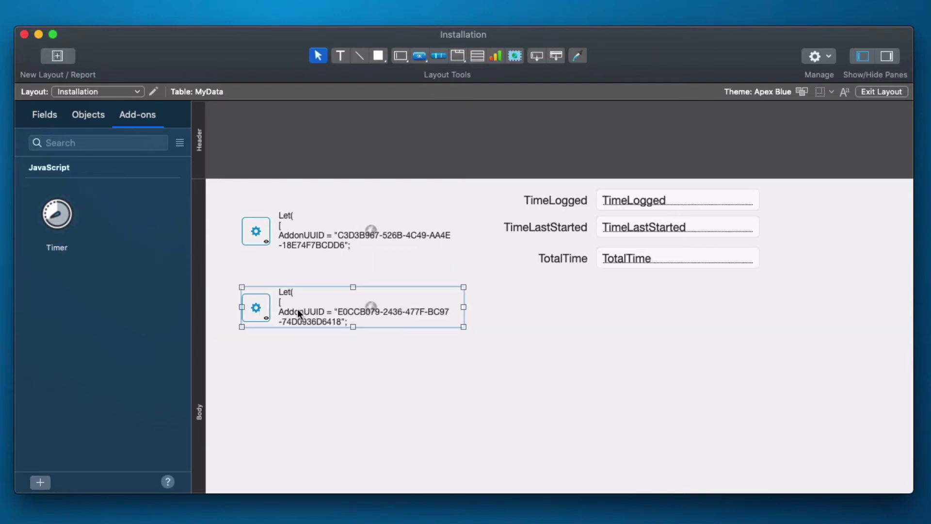
click(380, 345)
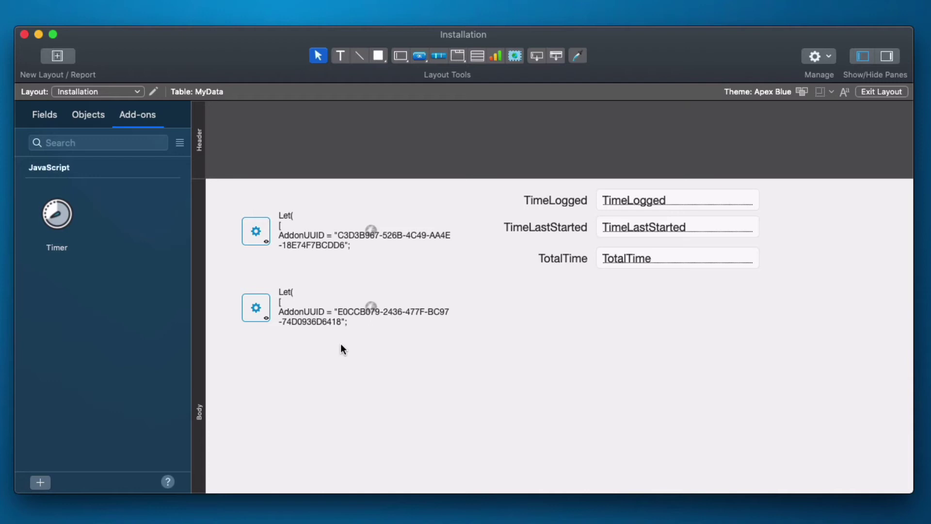
Step: Select the second Timer add-on, show the Inspector, and check its object name and web viewer settings
click(336, 323)
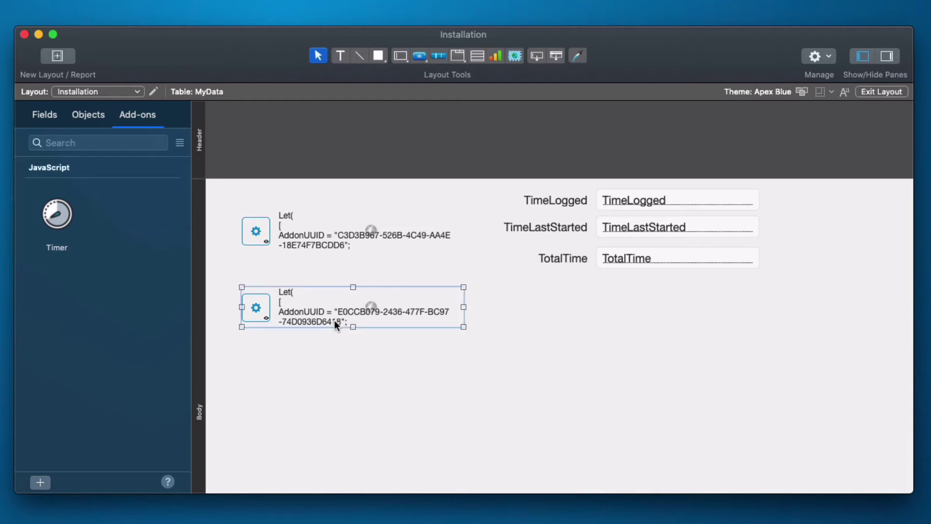
click(325, 318)
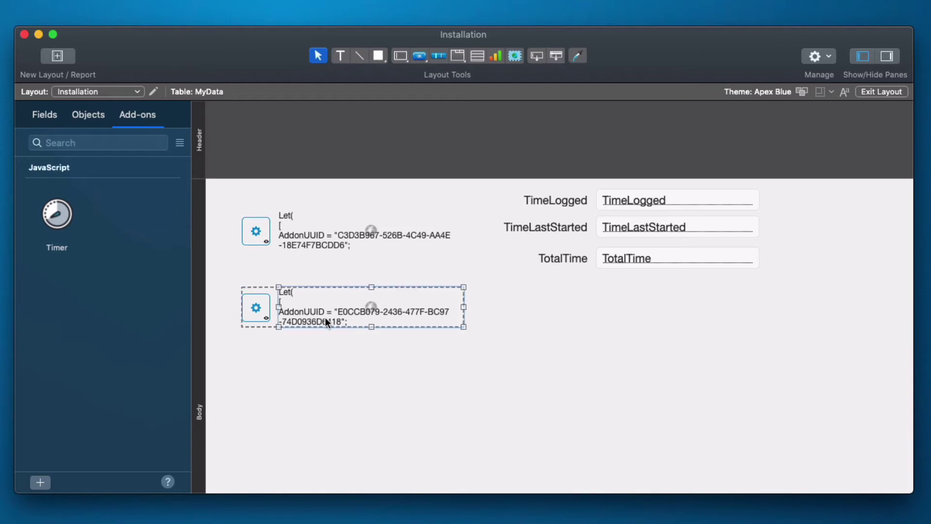
click(887, 56)
click(849, 161)
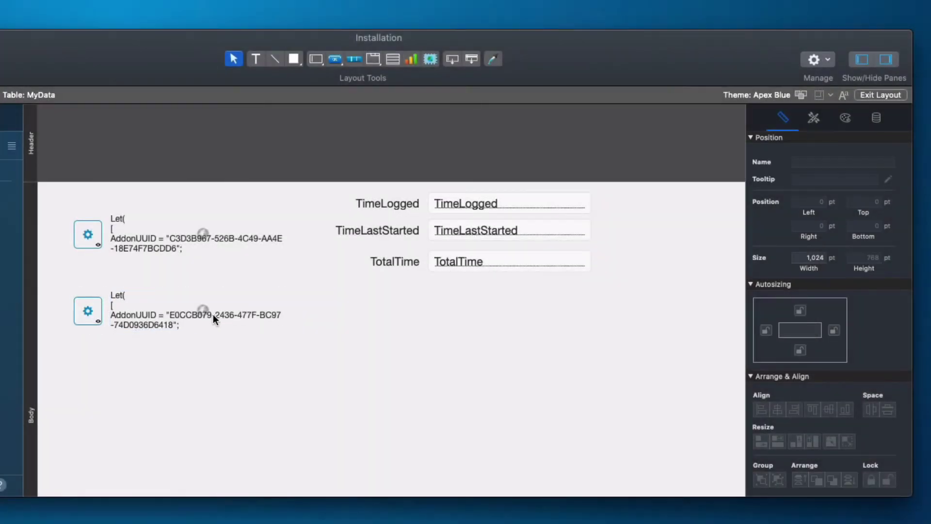
double_click(205, 313)
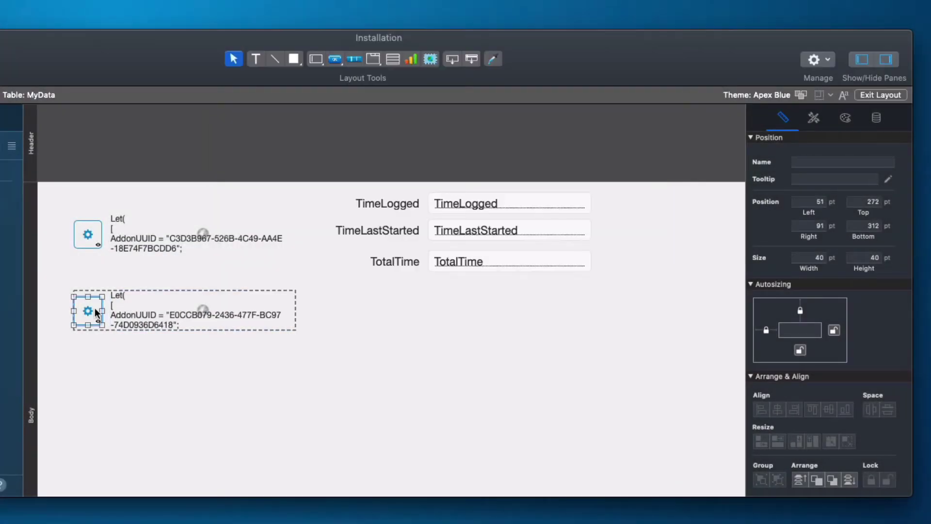
Step: Review the second timer button's script parameter calculation without changing anything
double_click(94, 307)
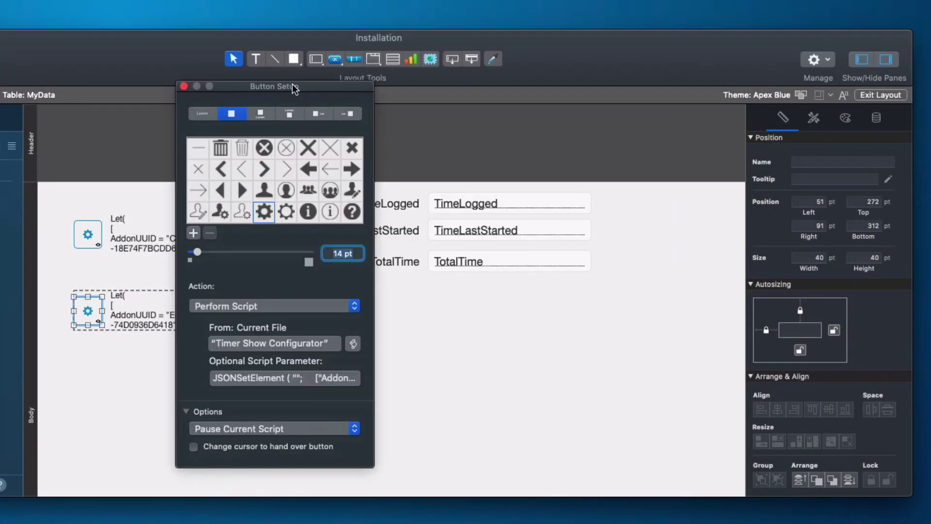
click(270, 380)
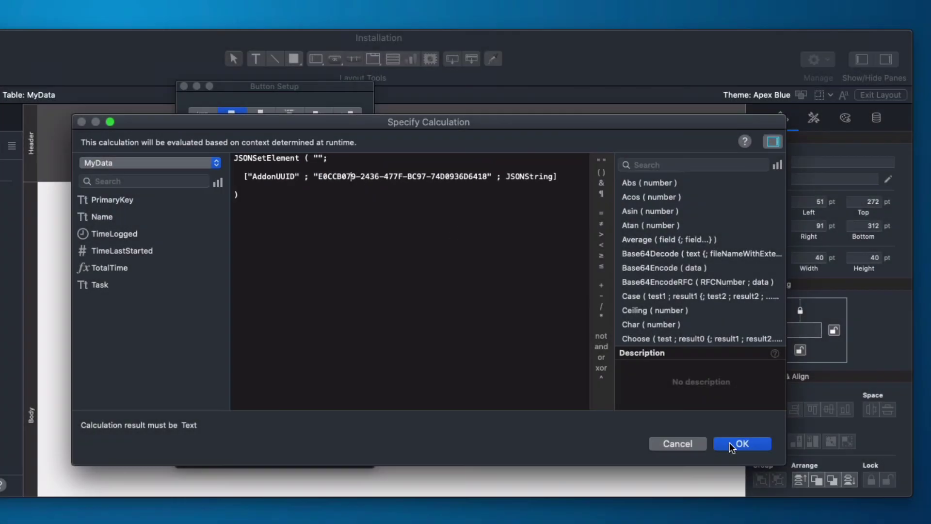
click(685, 444)
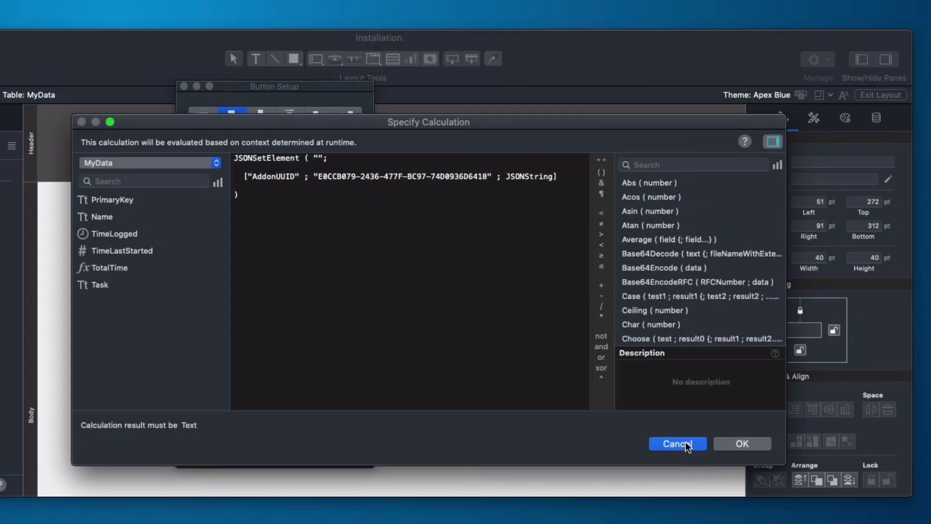
click(184, 86)
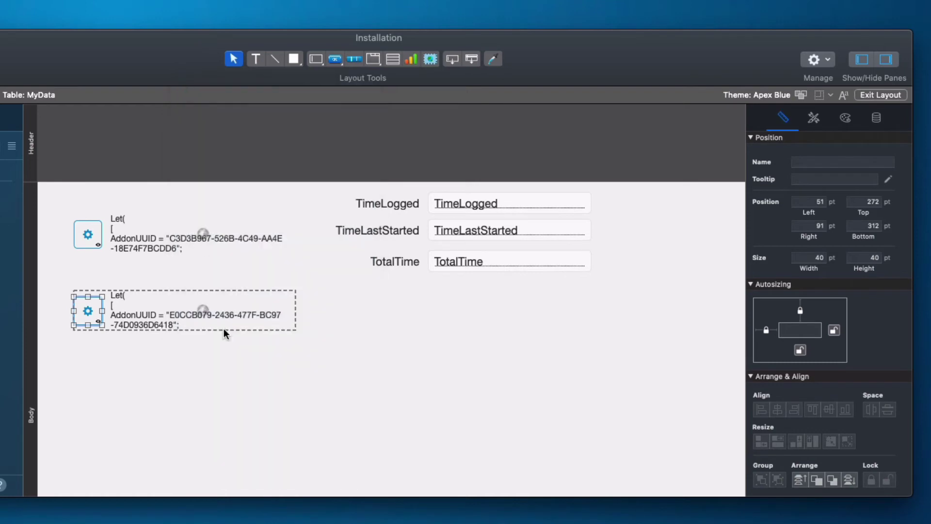
click(233, 359)
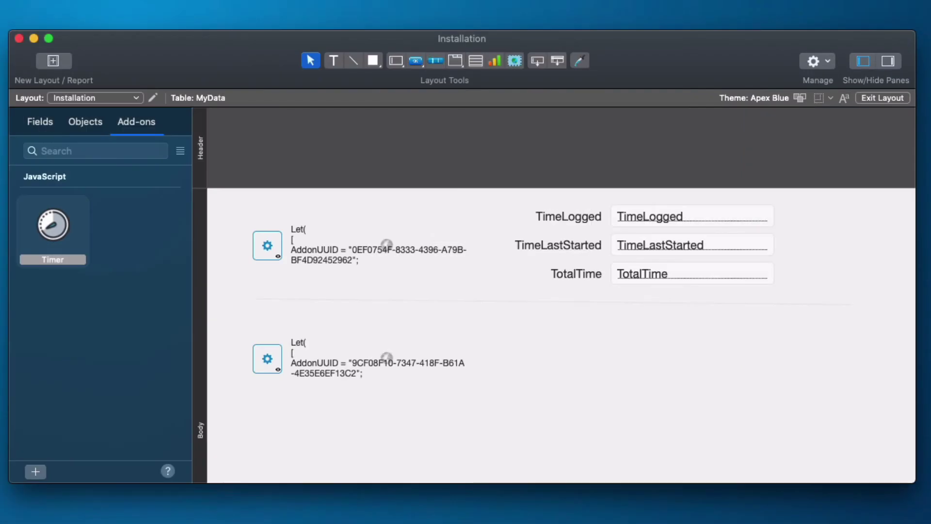
Step: Duplicate TimeLogged, TimeLastStarted and TotalTime in MyData, then delete the three Copy fields
key(super+shift+d)
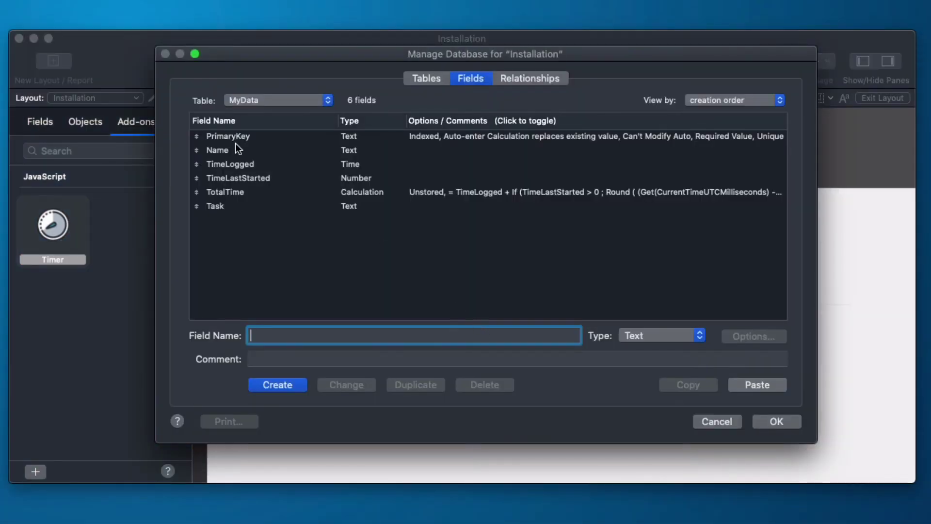
click(226, 164)
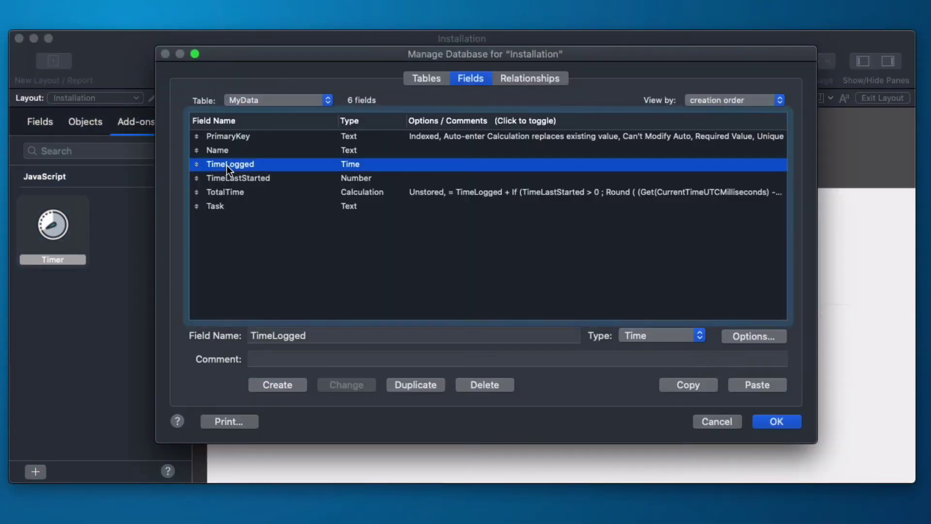
shift+click(241, 191)
click(420, 386)
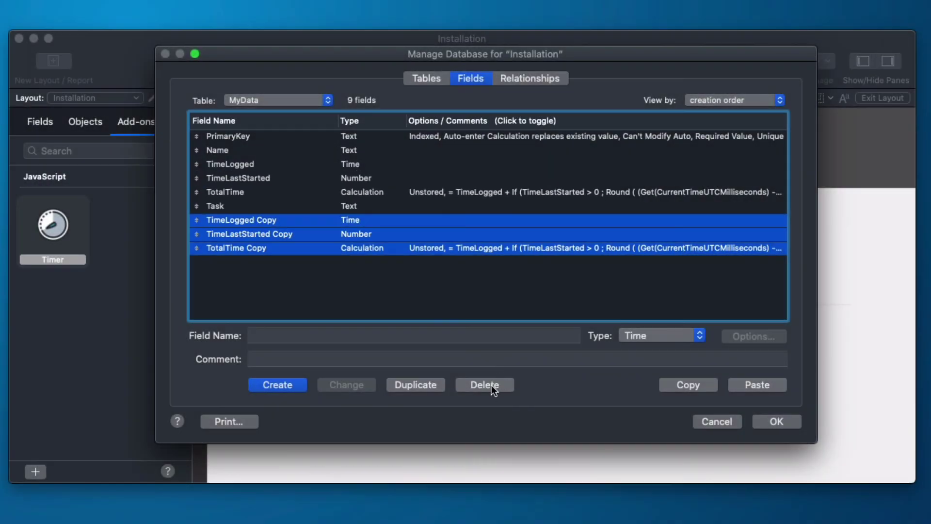
click(491, 385)
click(423, 185)
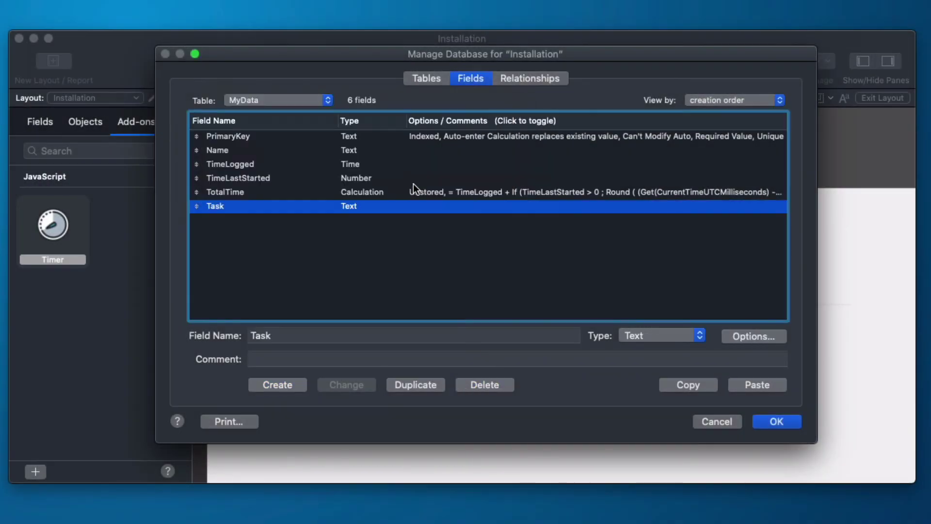
Step: Copy and paste TimeLogged, TimeLastStarted and TotalTime to create their '2' versions
drag(243, 167, 239, 192)
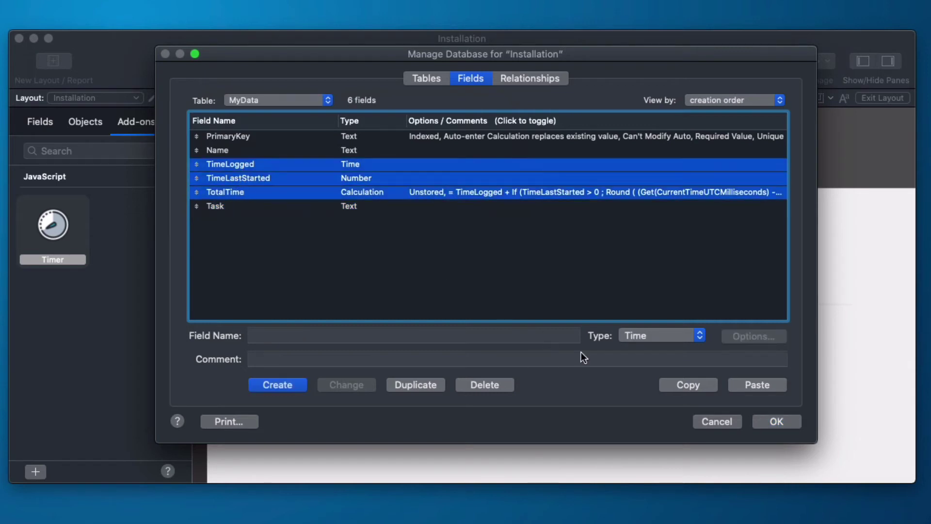
click(687, 386)
click(762, 385)
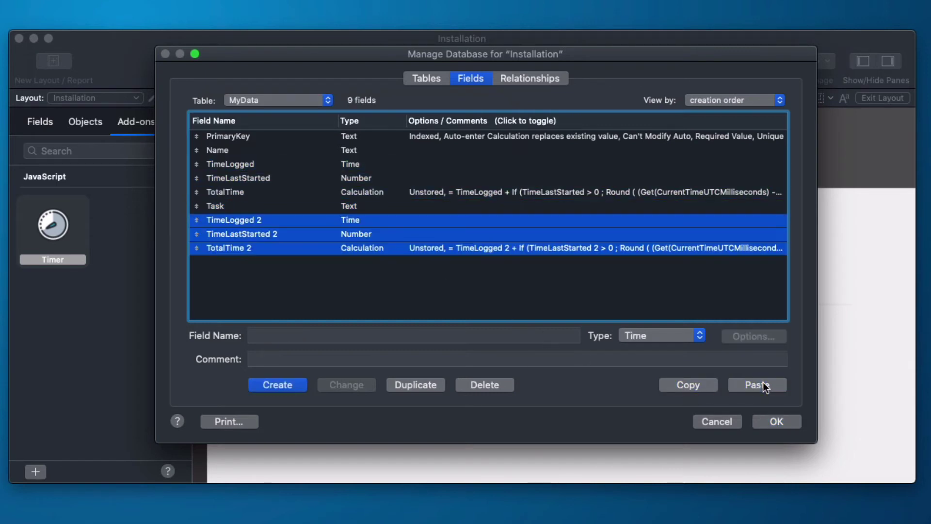
click(436, 286)
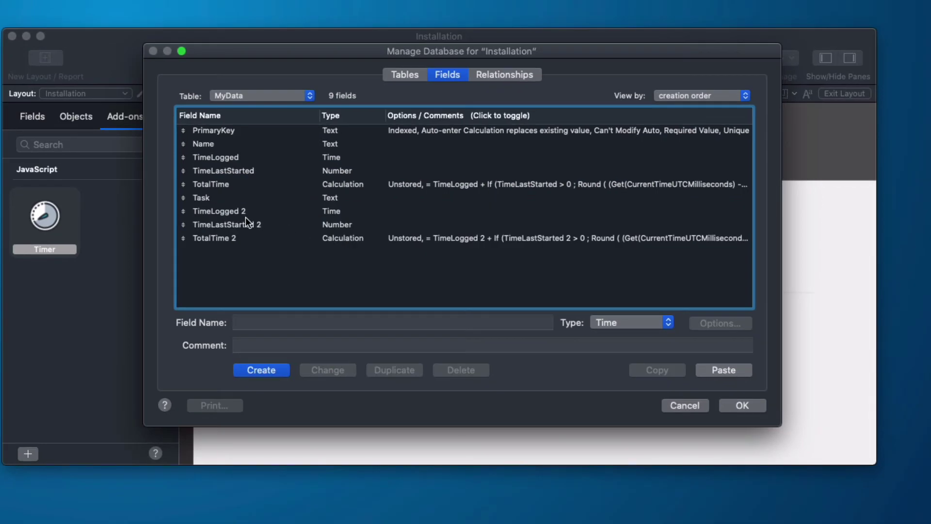
Step: Edit the TotalTime 2 calculation to reference TimeLogged 2 and TimeLastStarted 2
double_click(345, 237)
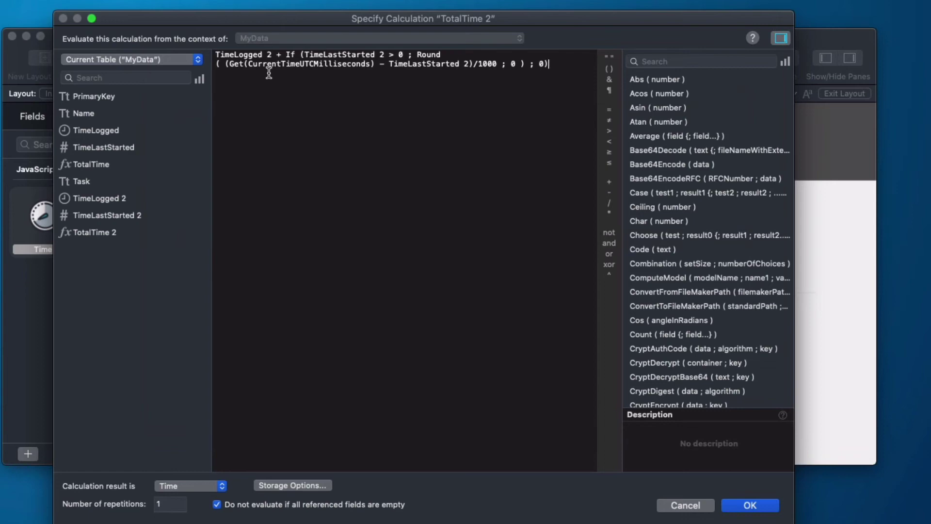
double_click(270, 54)
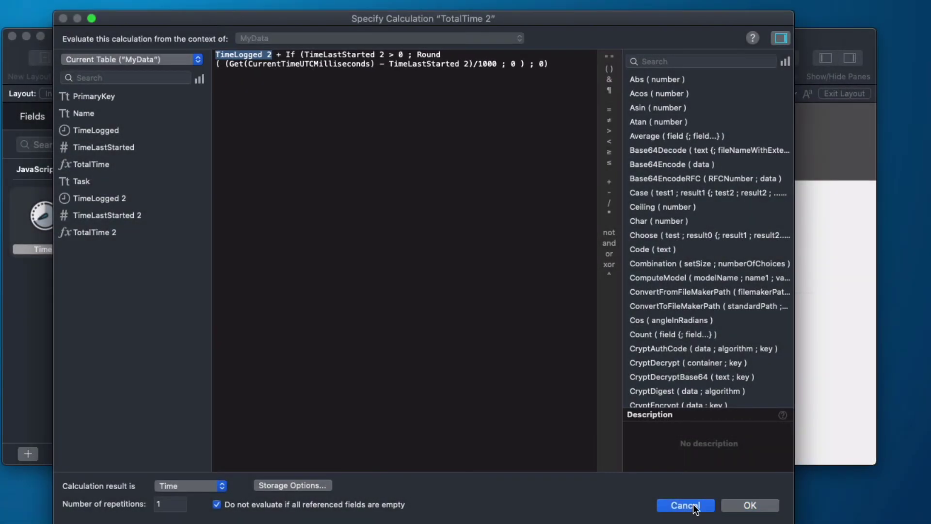
click(691, 505)
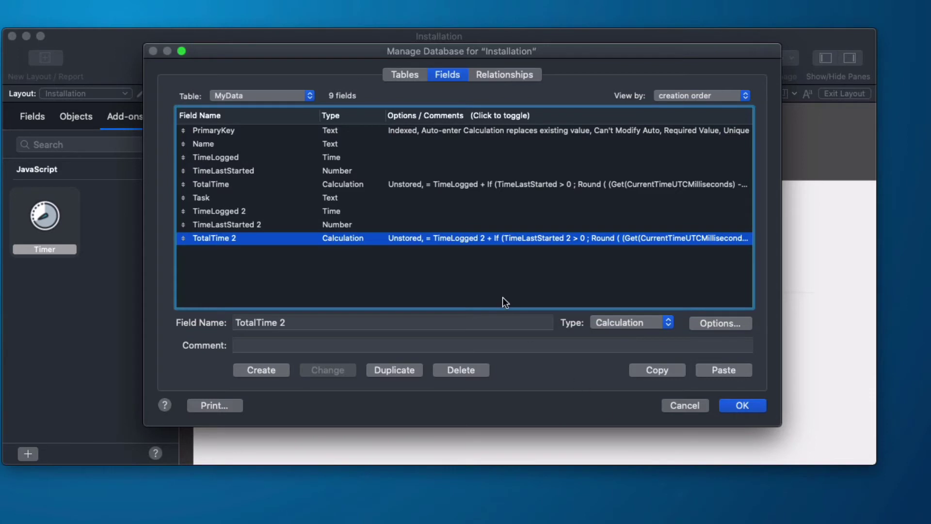
click(487, 278)
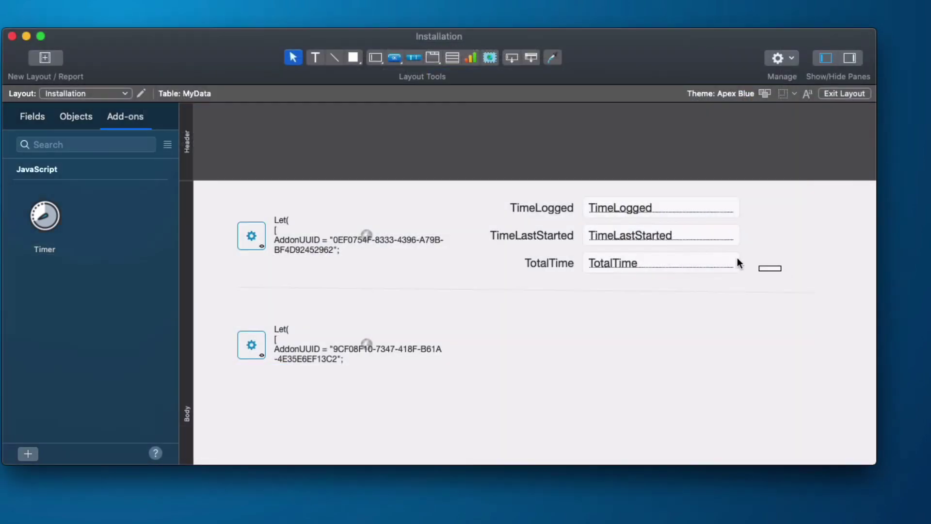
Step: Copy the three timer fields beside the second timer and assign TimeLogged 2, TimeLastStarted 2 and TotalTime 2
drag(737, 257, 686, 318)
double_click(668, 316)
click(596, 265)
click(677, 337)
click(670, 340)
double_click(670, 340)
key(Down)
key(Down)
key(Down)
key(Down)
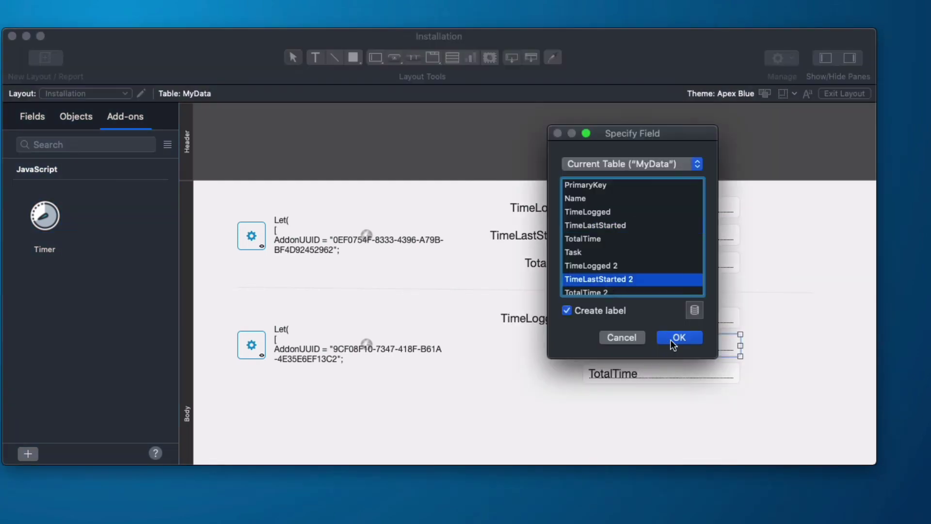
click(670, 340)
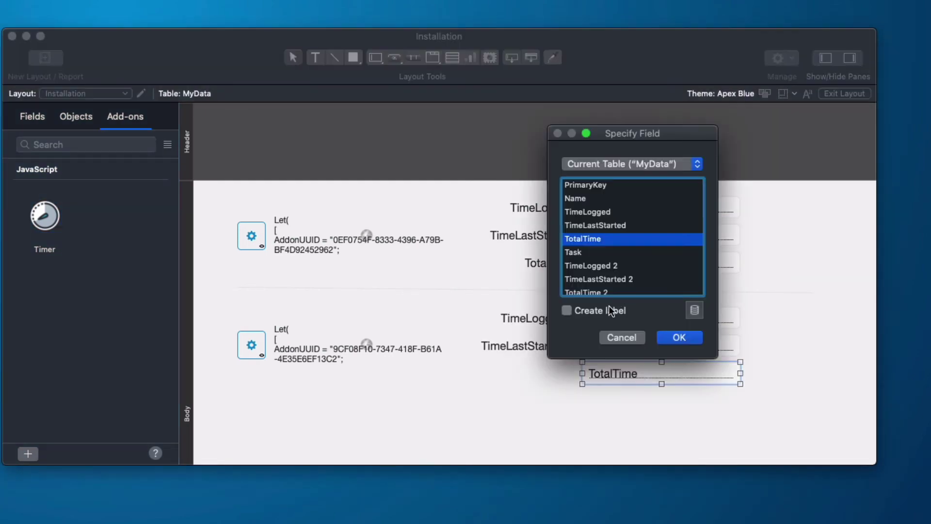
key(Down)
key(Down)
key(Down)
key(Down)
click(671, 339)
Step: In the second timer's configurator, set layout Installation and fields TimeLogged 2, TotalTime 2, TimeLastStarted 2
key(super+b)
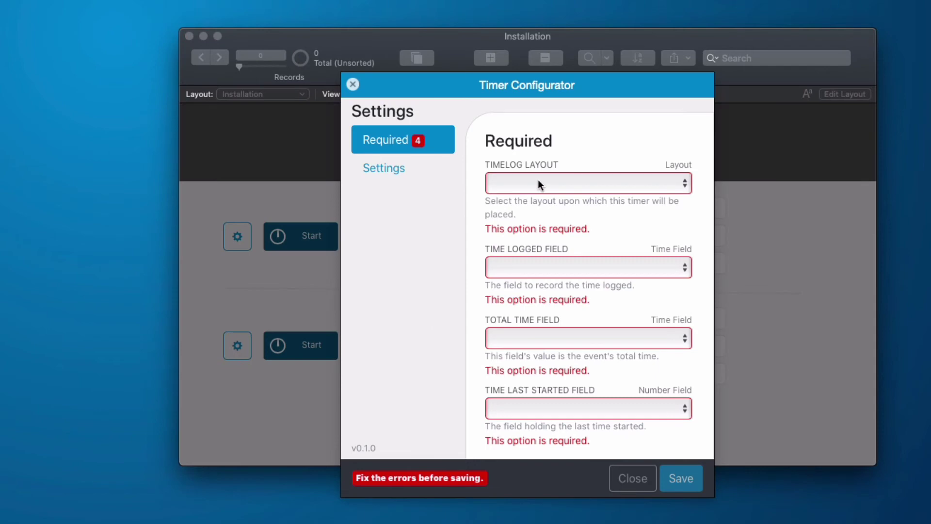
click(538, 183)
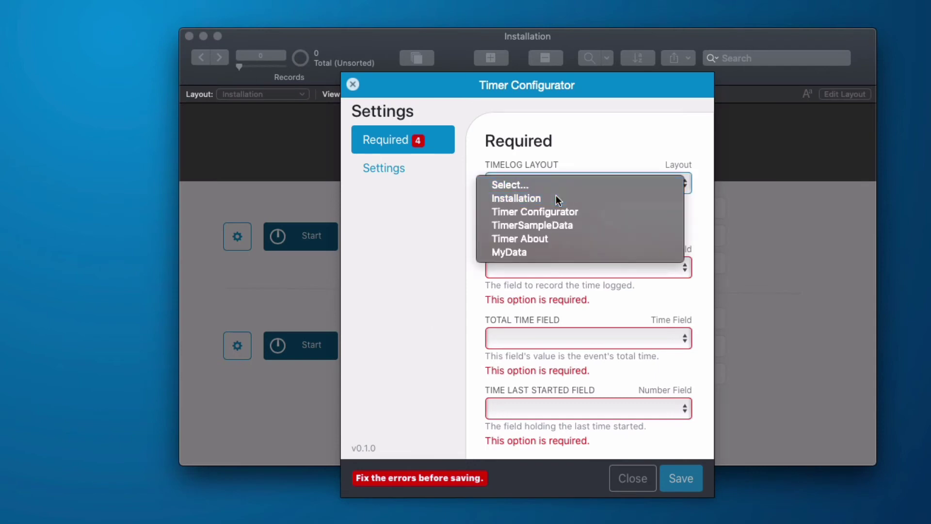
click(556, 198)
click(570, 253)
click(575, 297)
click(579, 310)
click(577, 365)
click(577, 364)
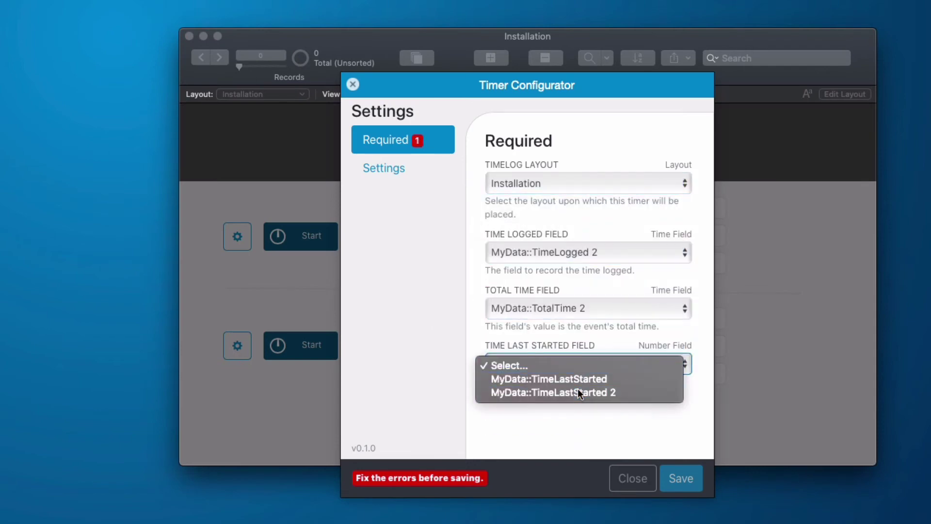
click(579, 393)
Step: Change the timer's button colour to #005C00 and save the configuration
click(402, 168)
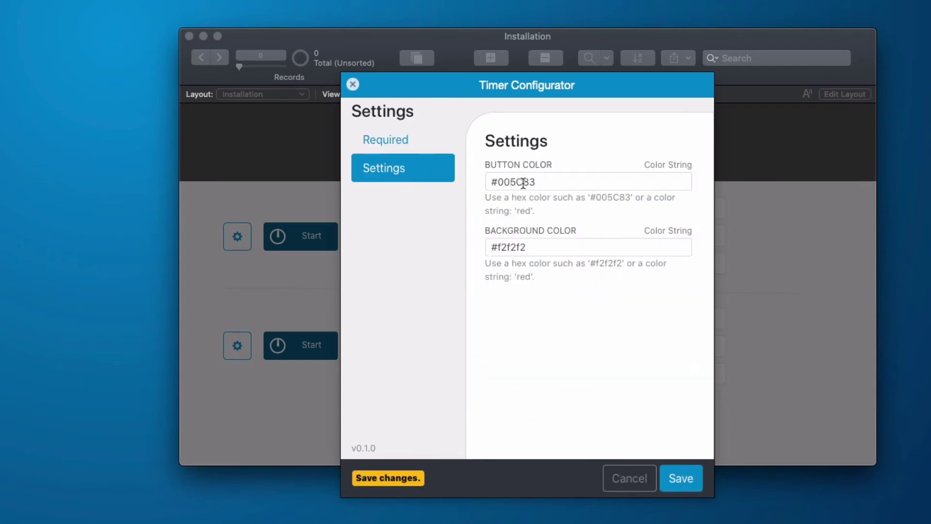
drag(523, 182, 557, 194)
text(00)
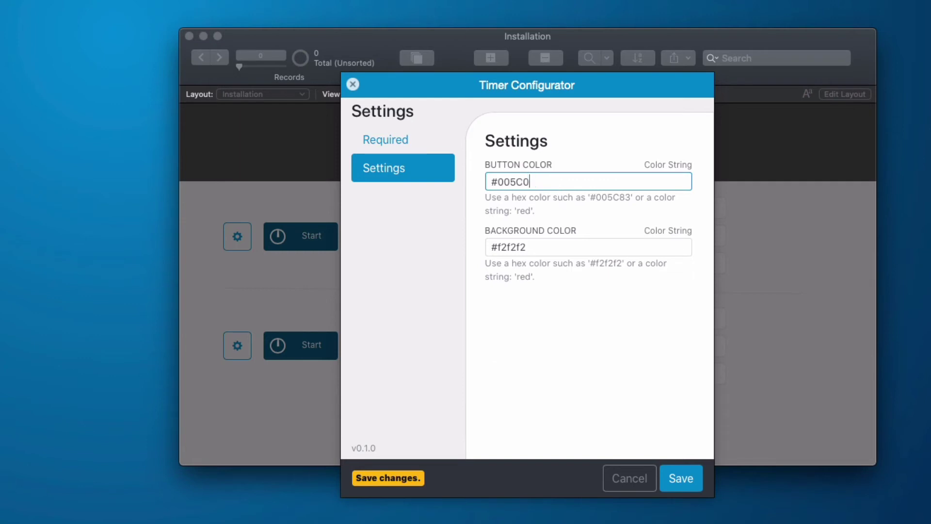
click(680, 479)
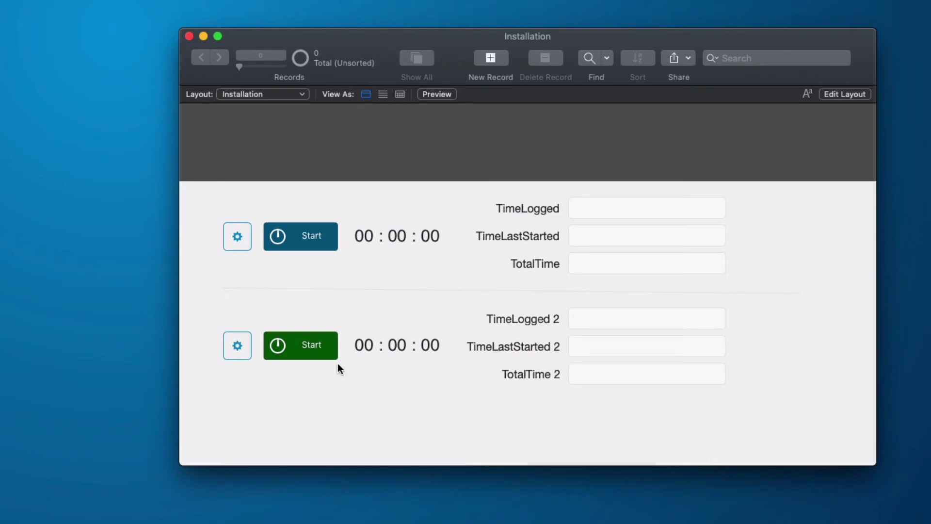
Step: Run both timers, logging 0:00:05 on the first and 0:00:06 on the second, then return to Layout mode
click(301, 344)
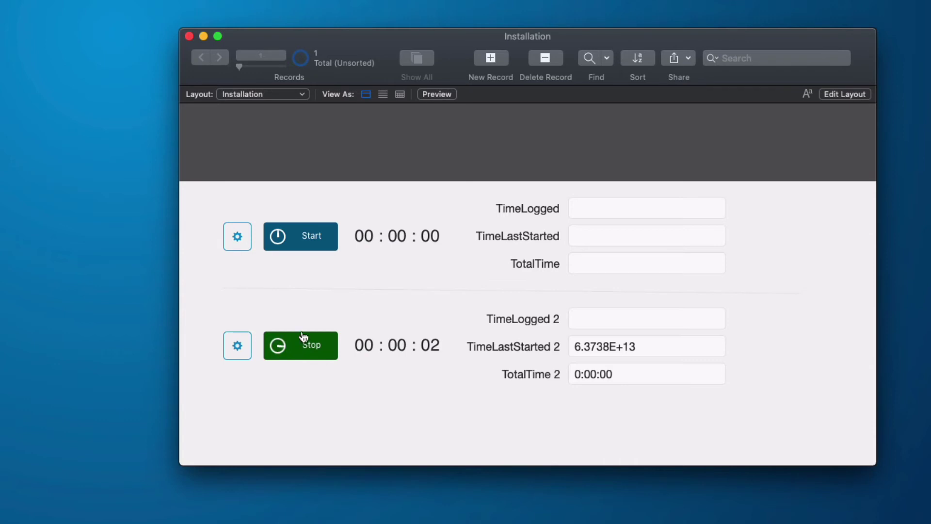
click(309, 224)
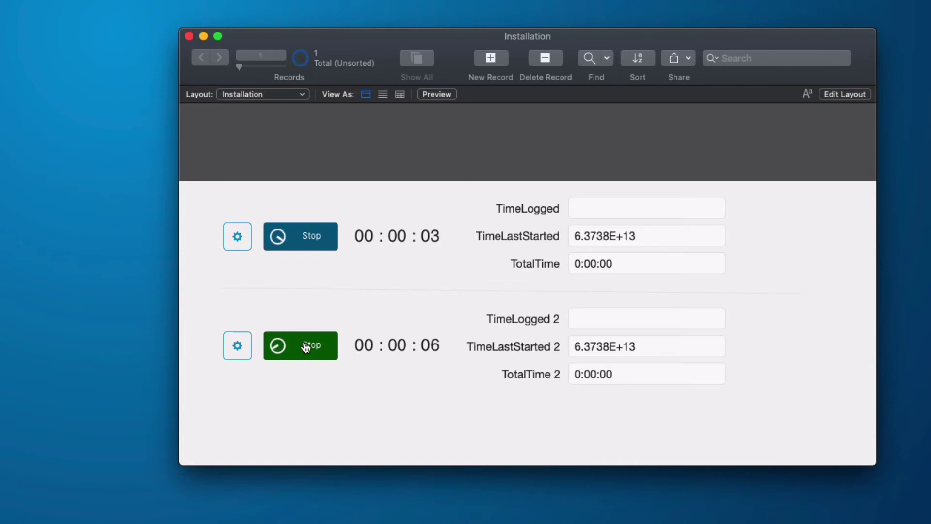
click(305, 342)
click(307, 239)
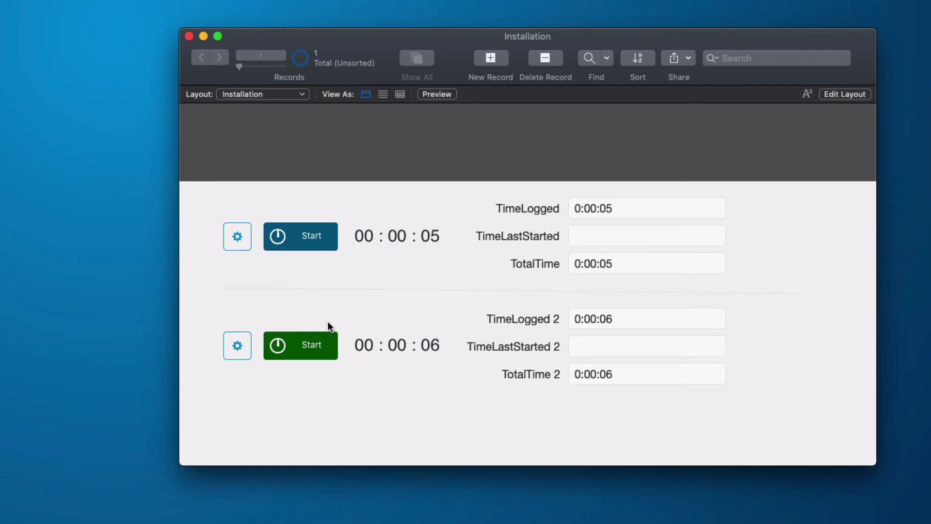
key(super+l)
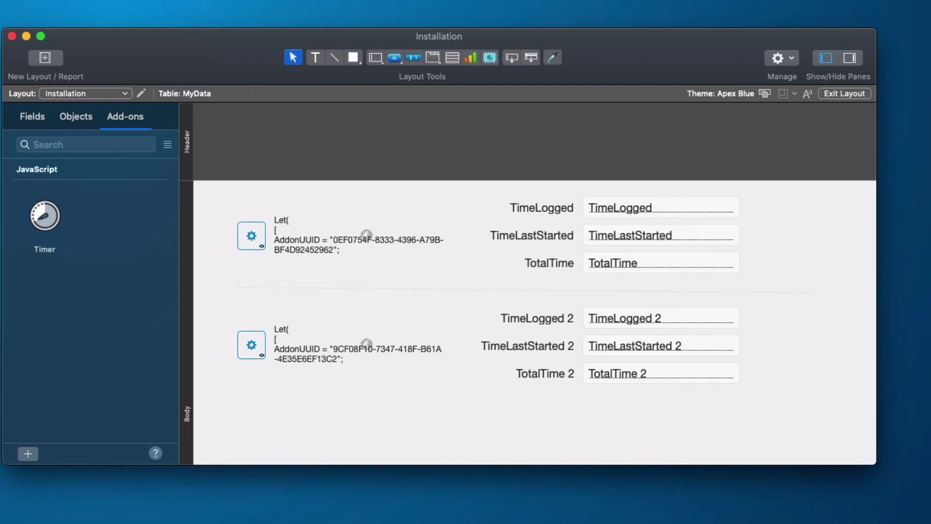
Step: Duplicate the Installation layout as Installation Copy and start the first timer there in Browse mode
click(68, 1)
key(Escape)
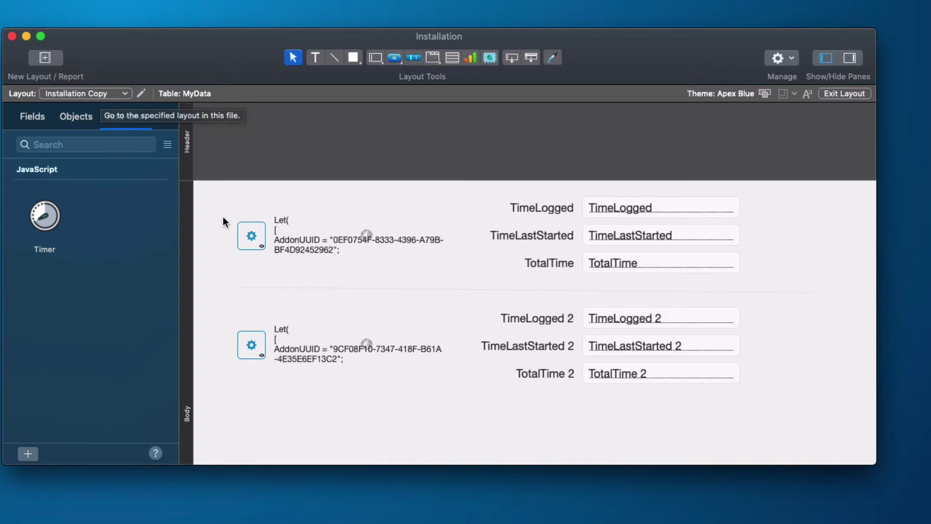
key(super+b)
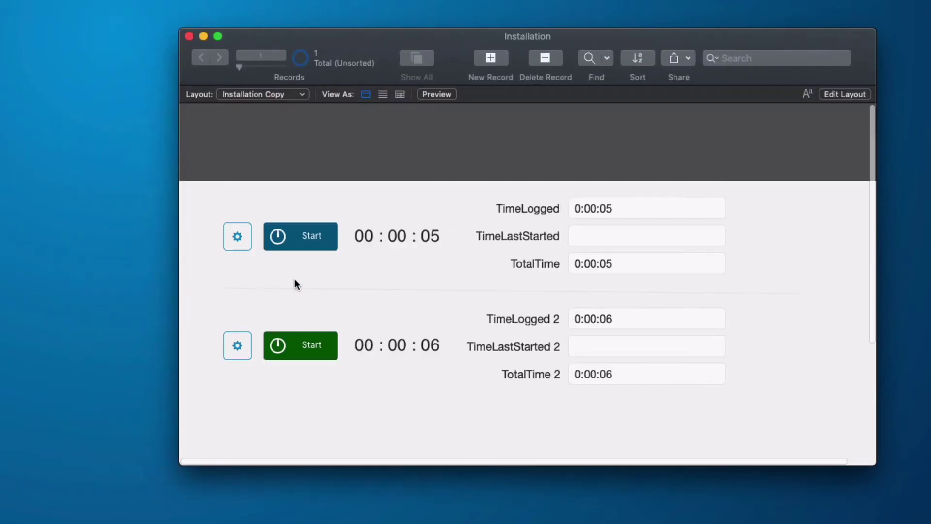
click(306, 247)
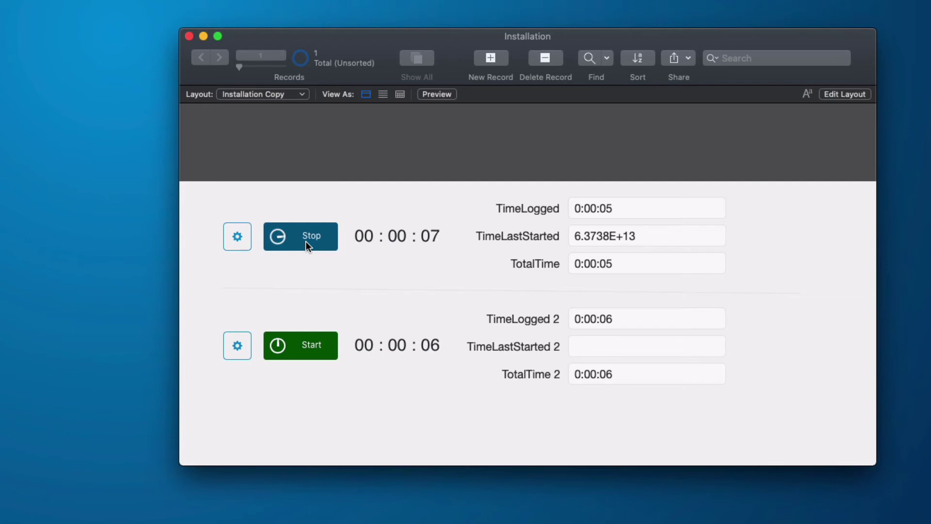
Step: Switch between Installation and Installation Copy while running the second timer, confirming logged times persist
click(275, 94)
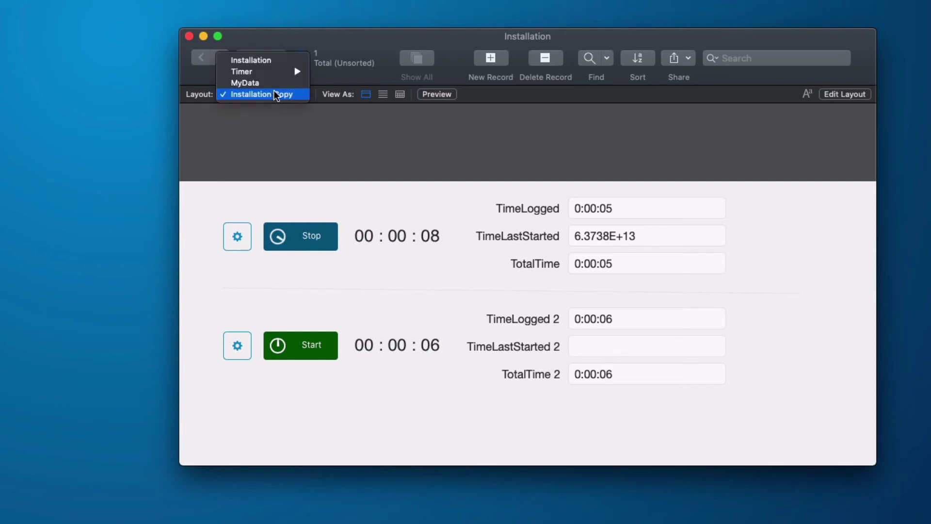
click(273, 60)
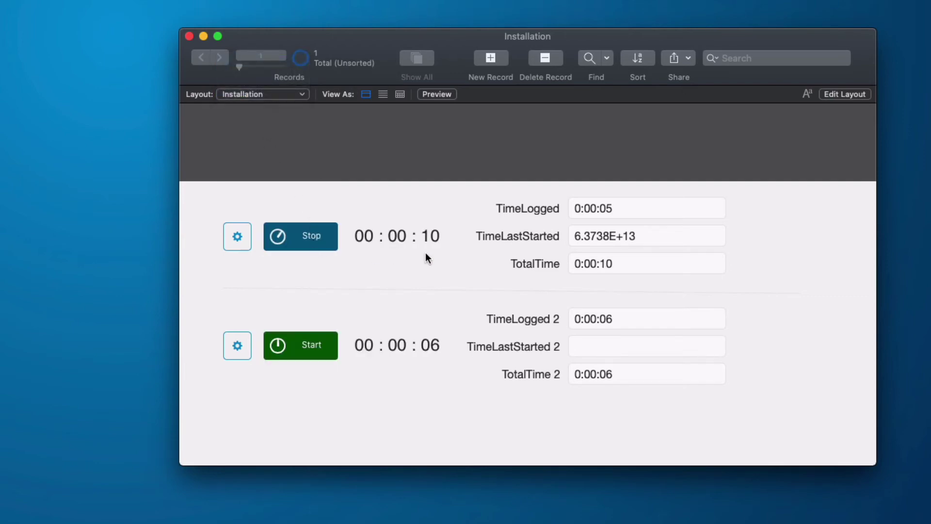
click(328, 347)
click(268, 95)
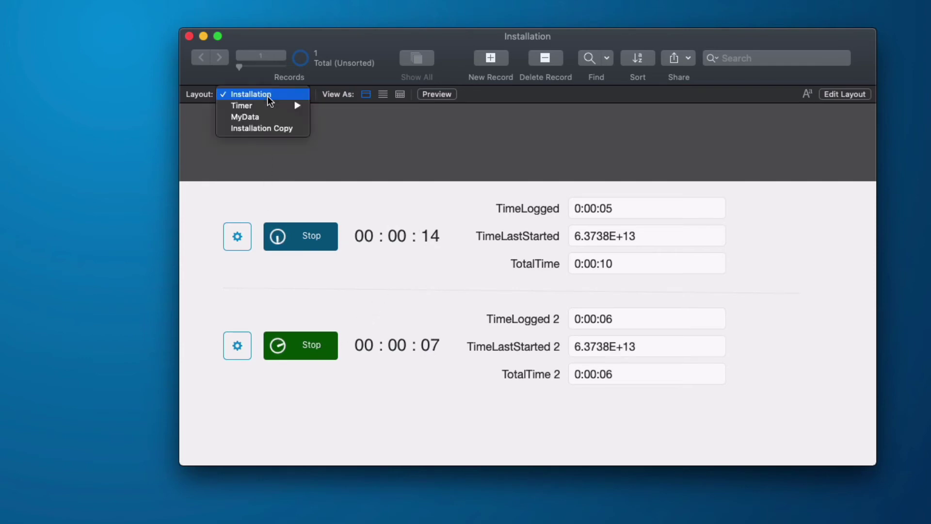
click(270, 129)
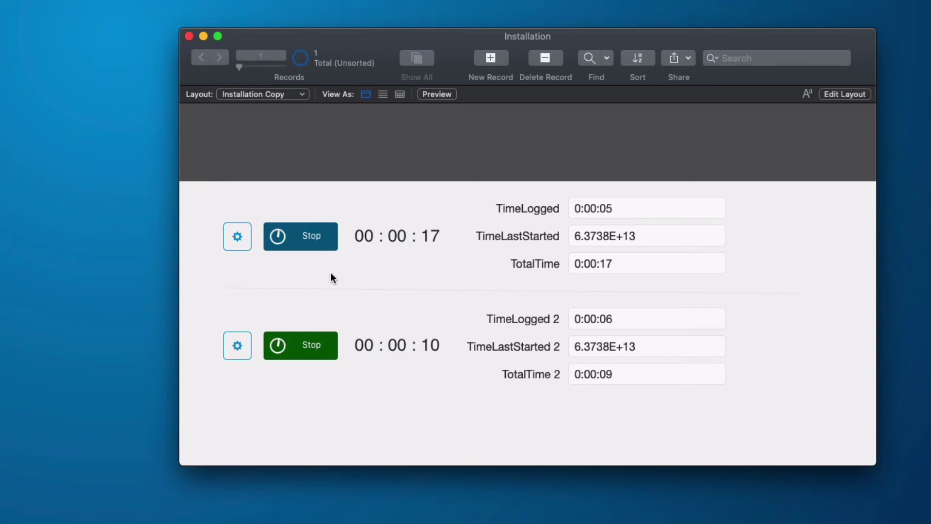
click(308, 346)
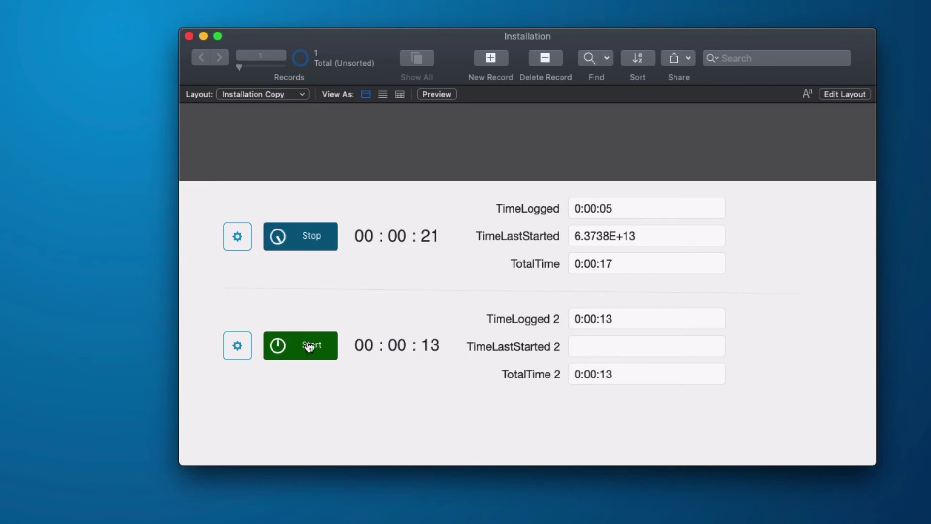
key(super+l)
click(313, 345)
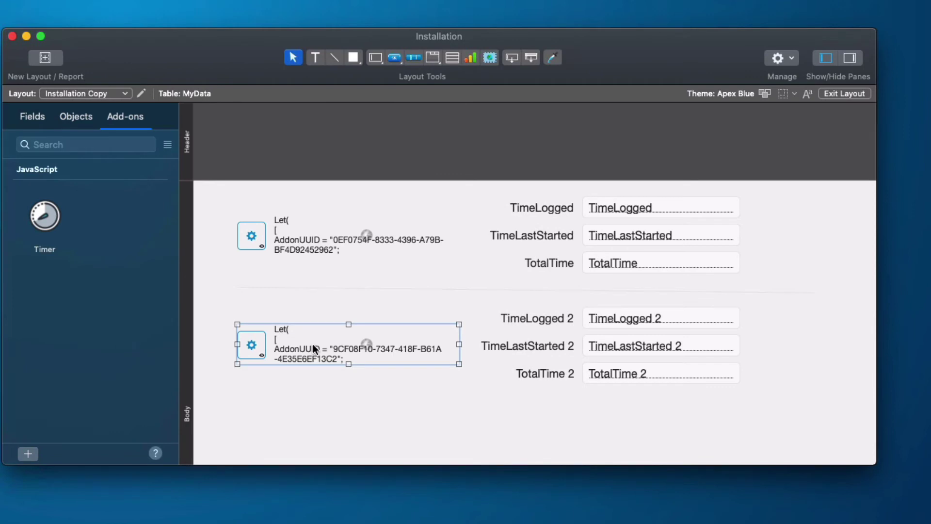
key(super+b)
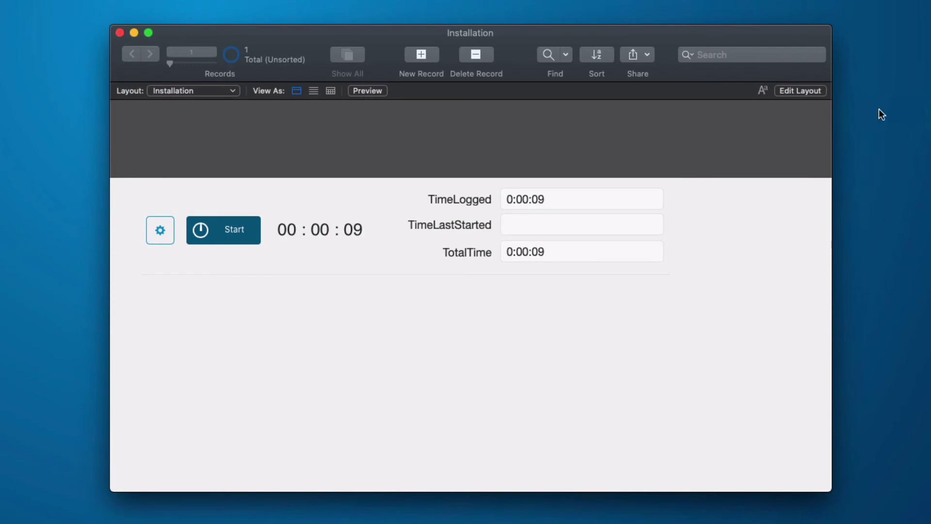
Step: In Layout mode, uninstall the Timer add-on and permanently delete its tables, fields and data
click(800, 90)
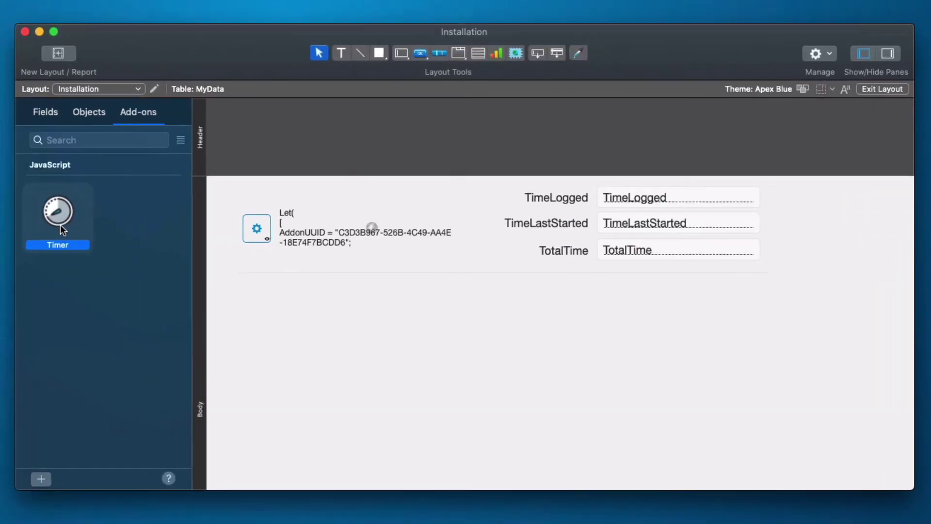
right_click(60, 225)
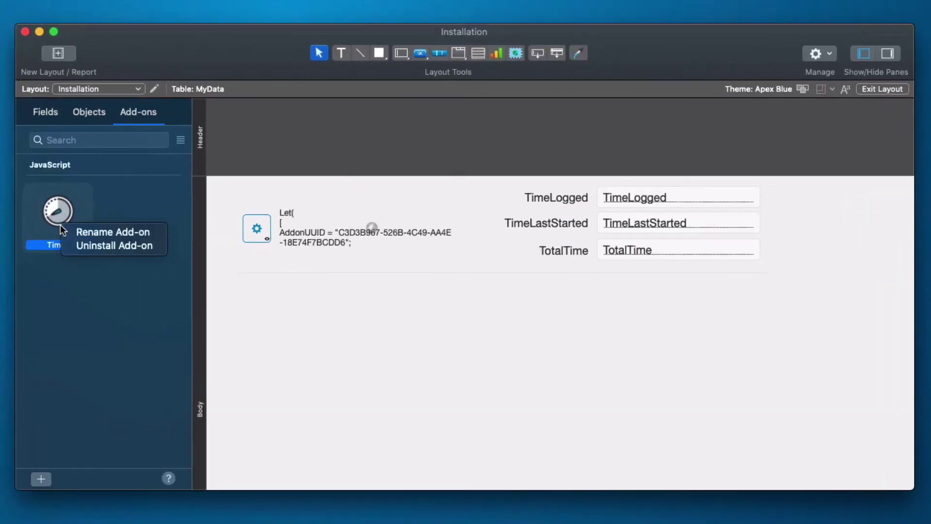
click(106, 244)
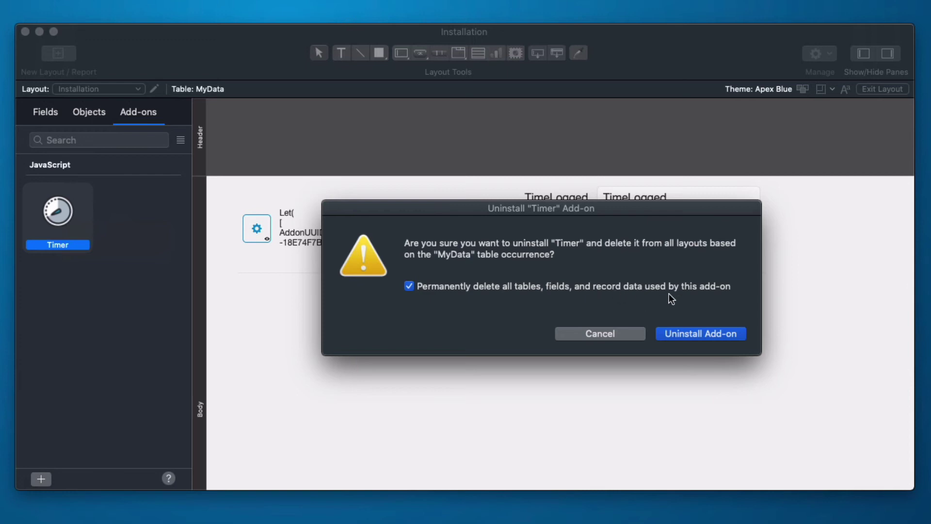
click(694, 339)
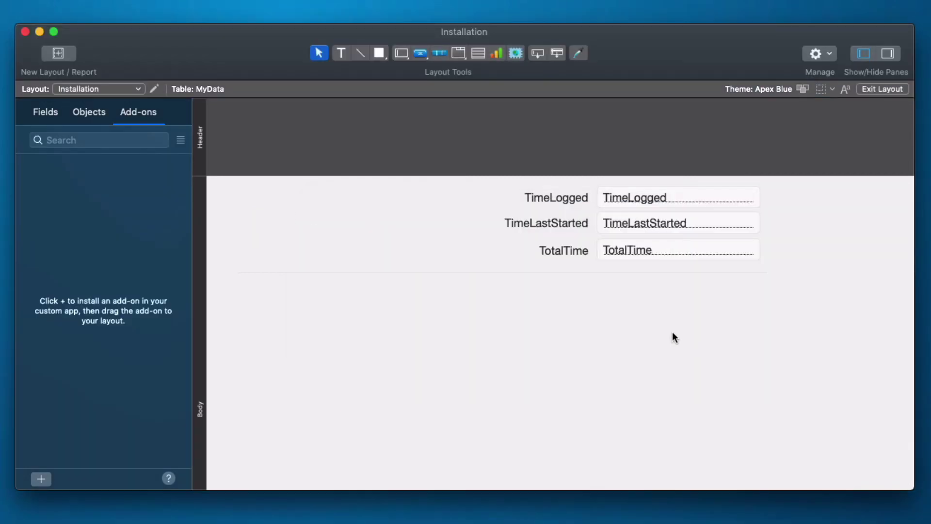
Step: Review the remaining tables in Manage Database, then close it and discard any changes
key(super+shift+d)
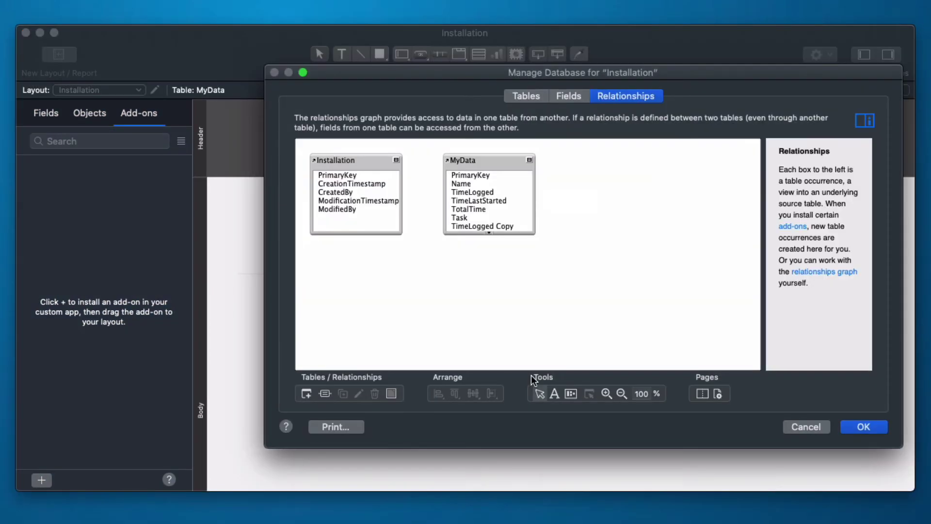
click(527, 97)
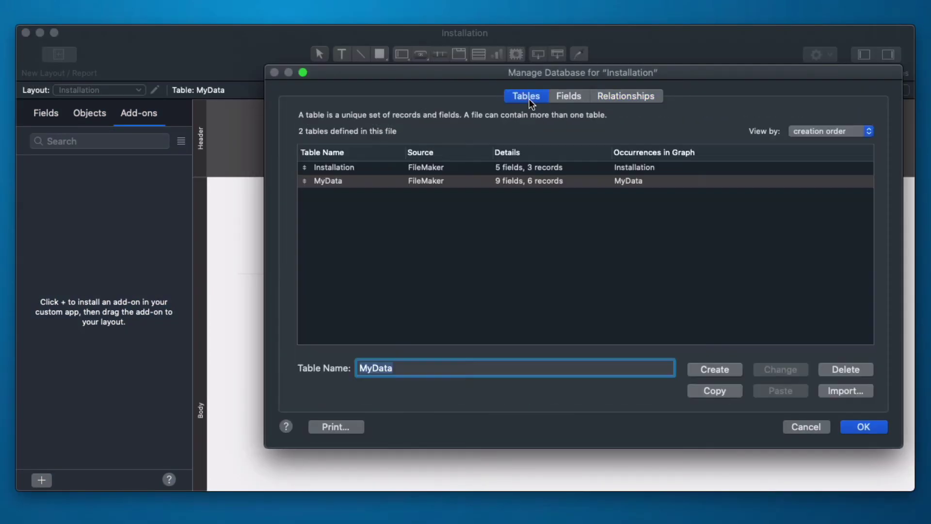
click(412, 168)
click(609, 96)
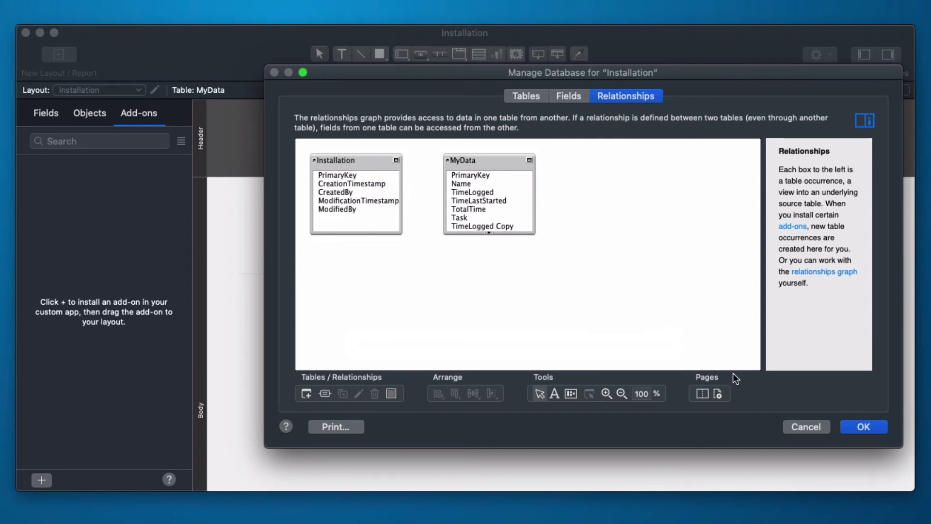
click(801, 426)
click(566, 196)
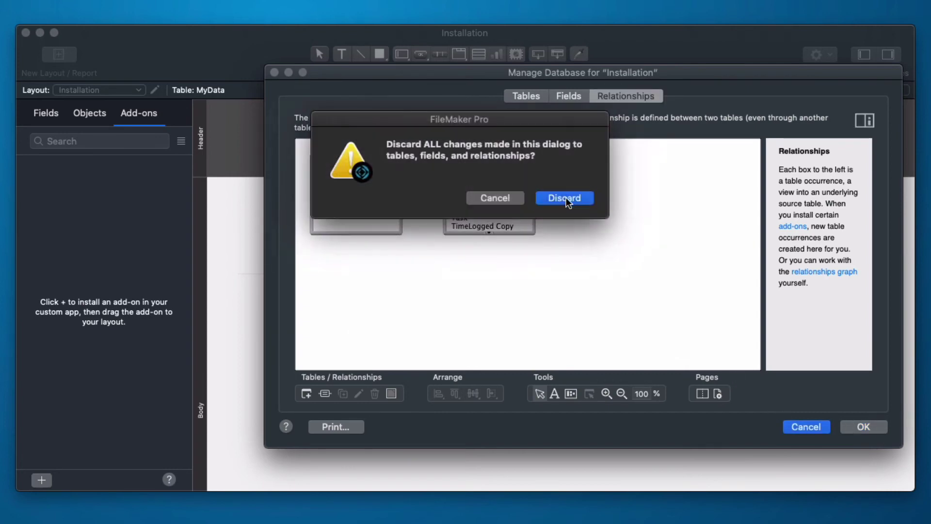
Step: Close the script workspace and the Manage Custom Functions list, then check and close Manage Layouts
click(374, 40)
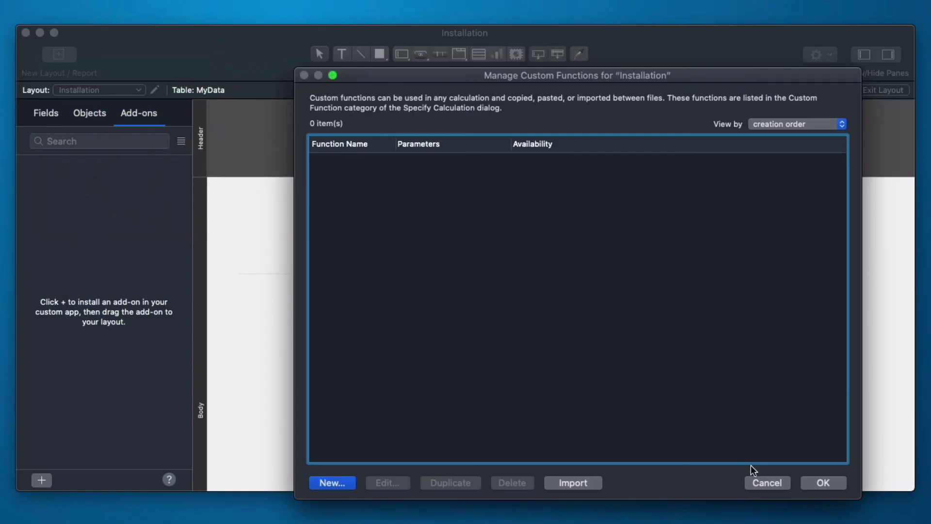
click(758, 478)
key(shift+super+l)
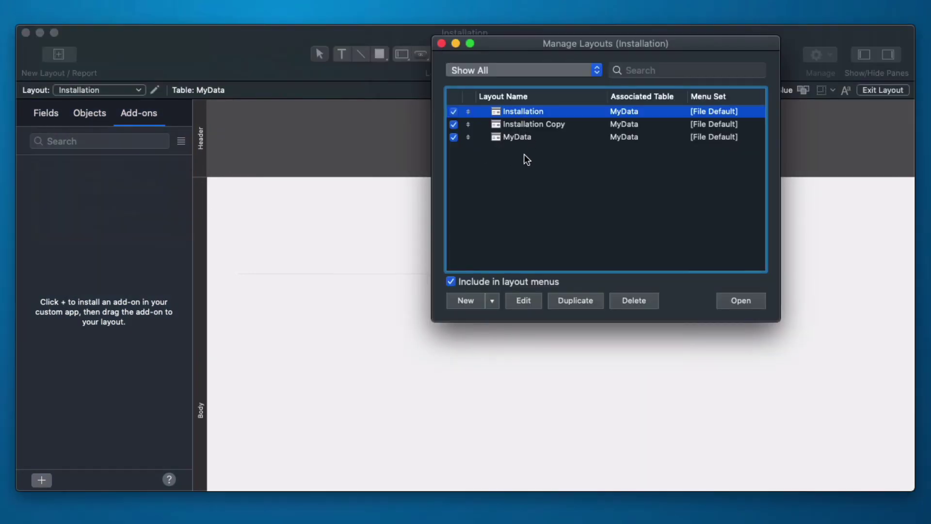
click(441, 43)
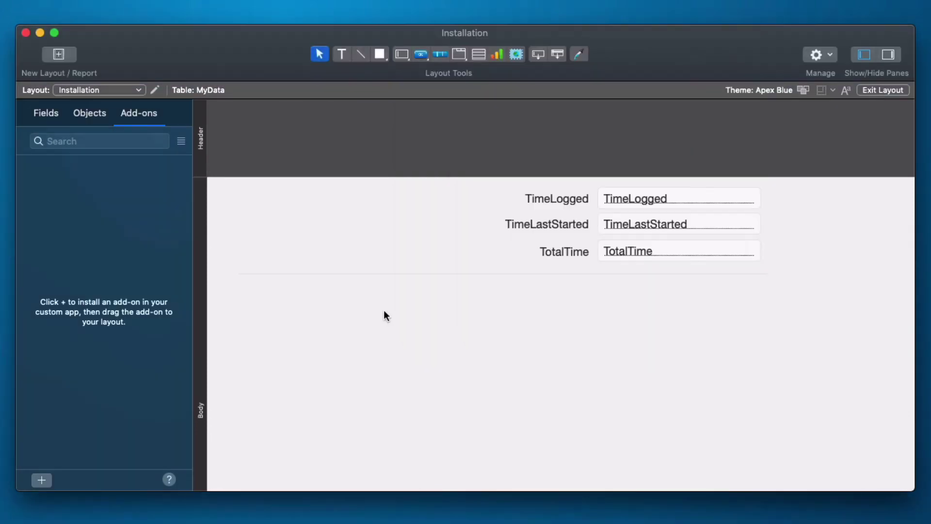
Step: Add the Timer add-on from the catalogue and check its new tables in Manage Database
click(41, 479)
scroll(419, 310, down, 3)
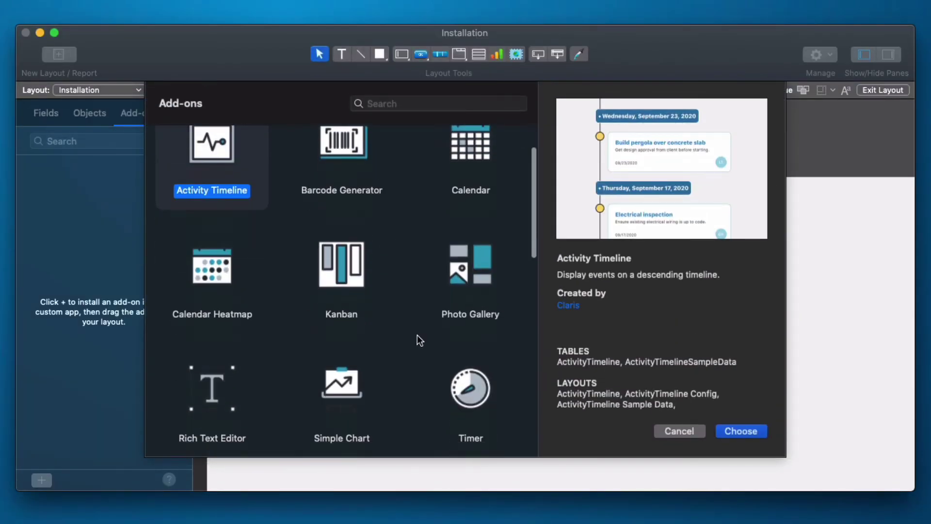
click(468, 377)
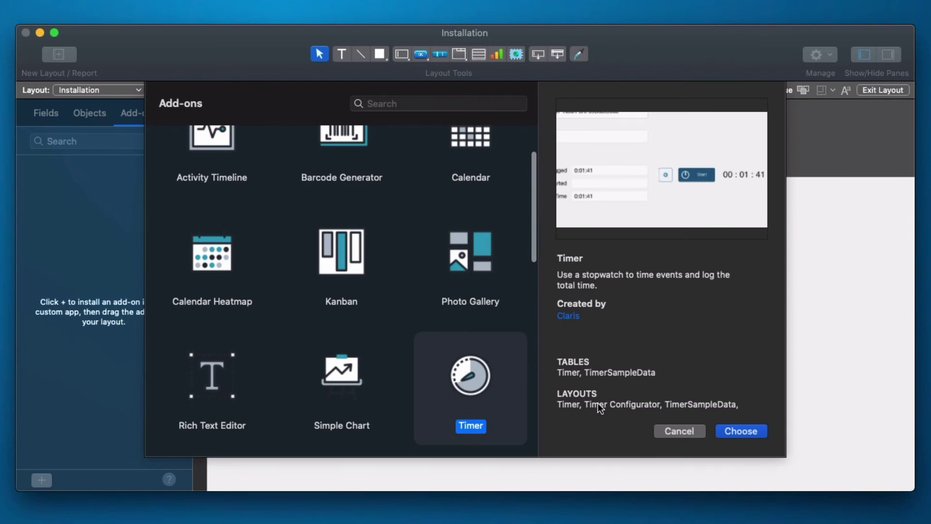
click(739, 430)
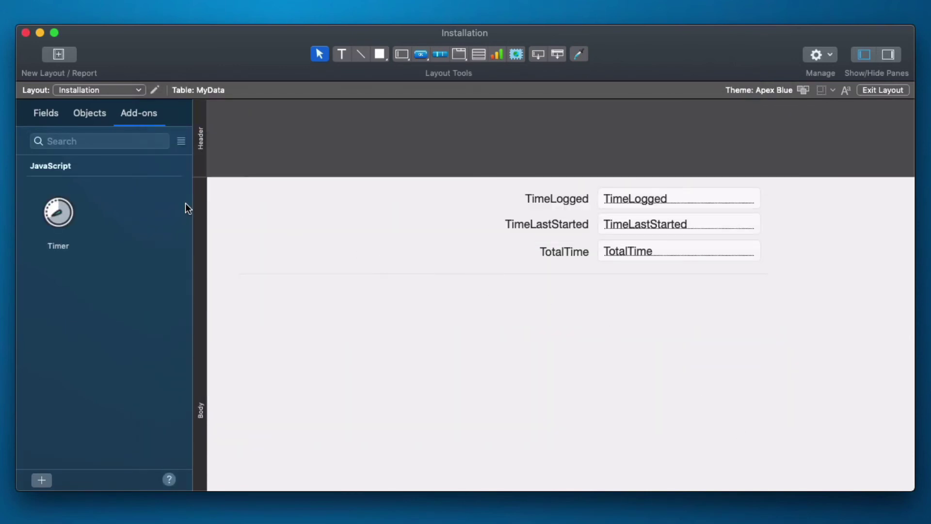
key(super+shift+d)
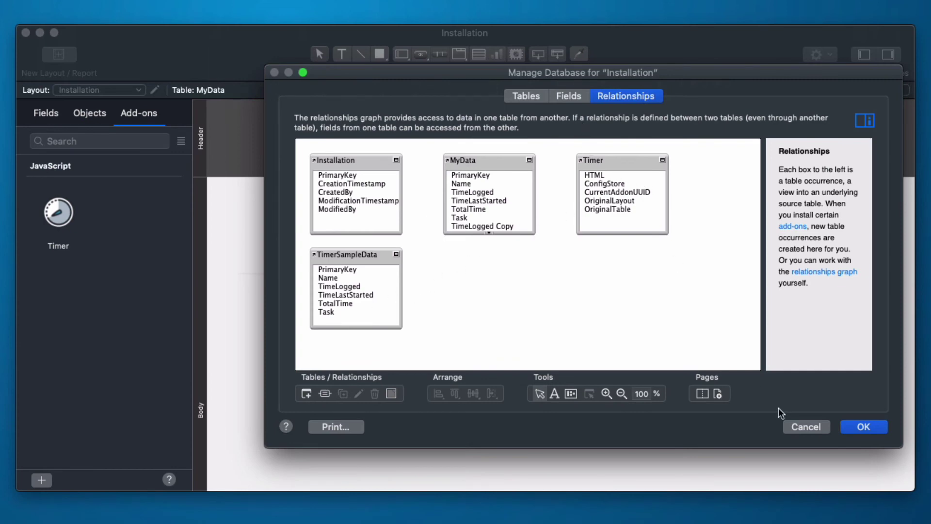
click(800, 426)
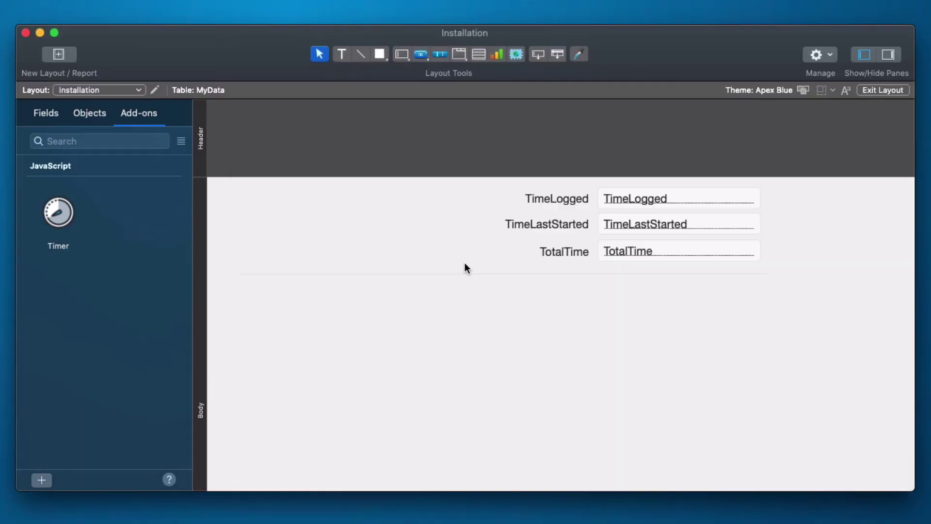
Step: Uninstall the Timer add-on with Permanently delete unticked, so its tables and data are kept
click(63, 219)
right_click(63, 219)
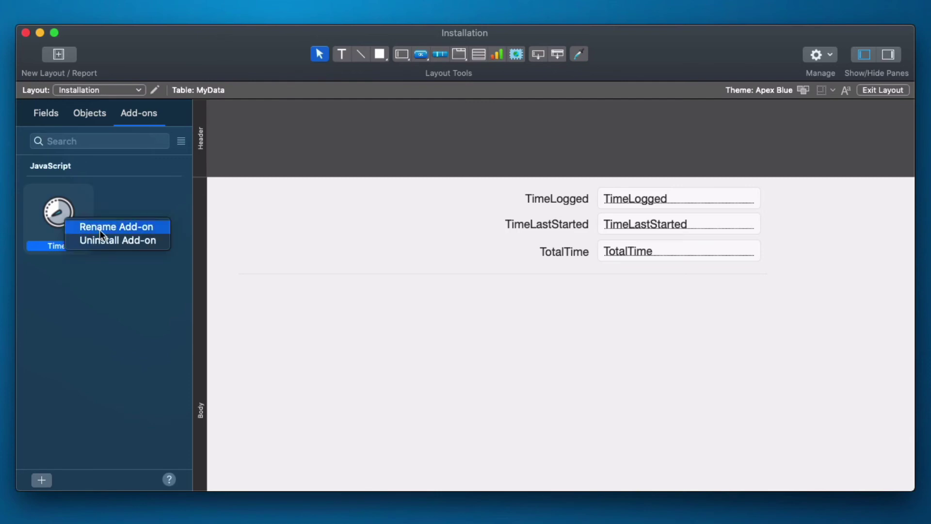
click(106, 240)
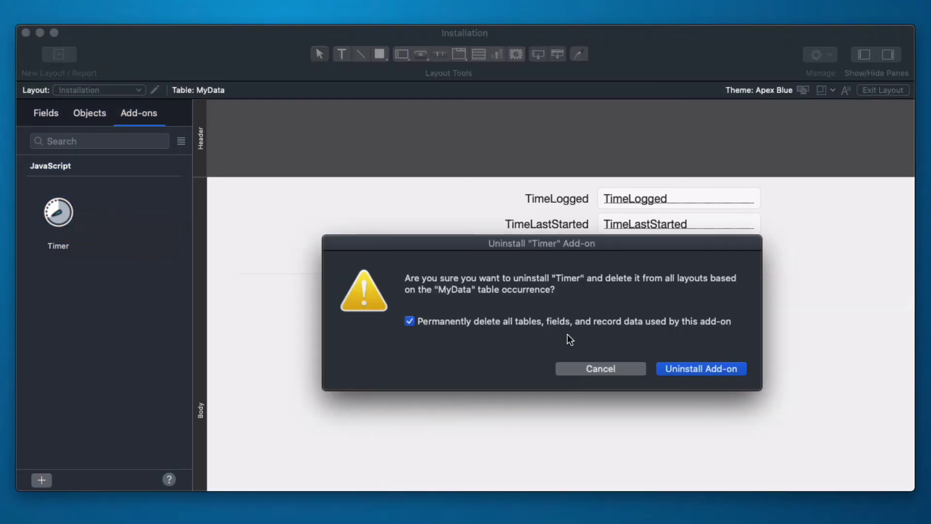
click(531, 324)
click(685, 371)
Step: Check the custom functions and layouts lists under File > Manage
click(49, 0)
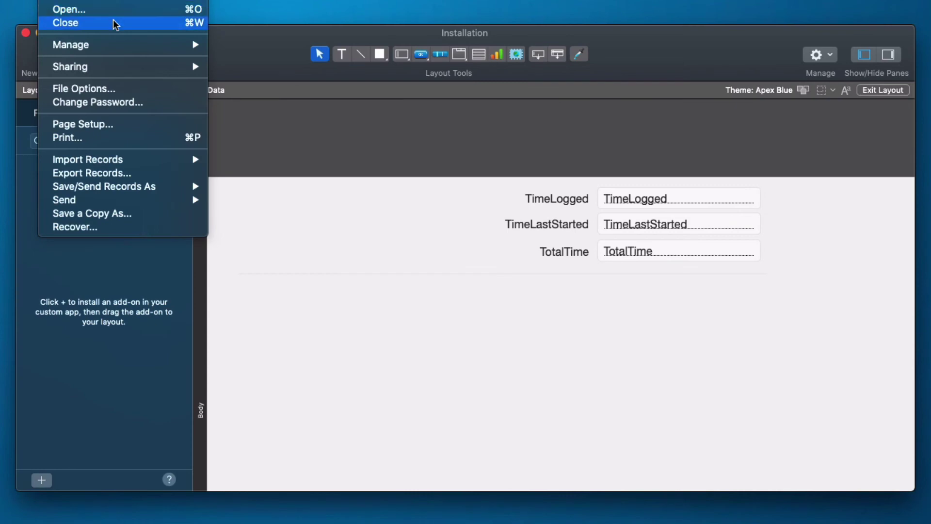
mouse_move(115, 44)
click(242, 139)
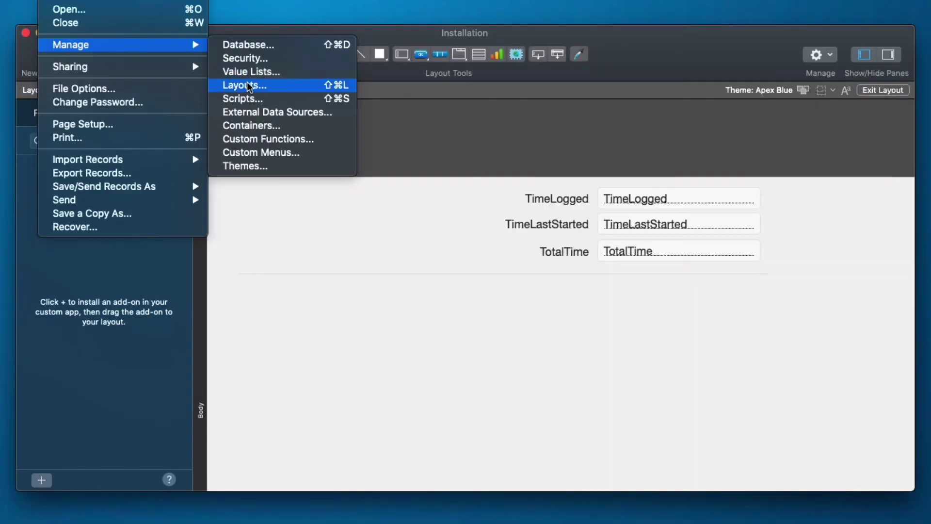
click(247, 85)
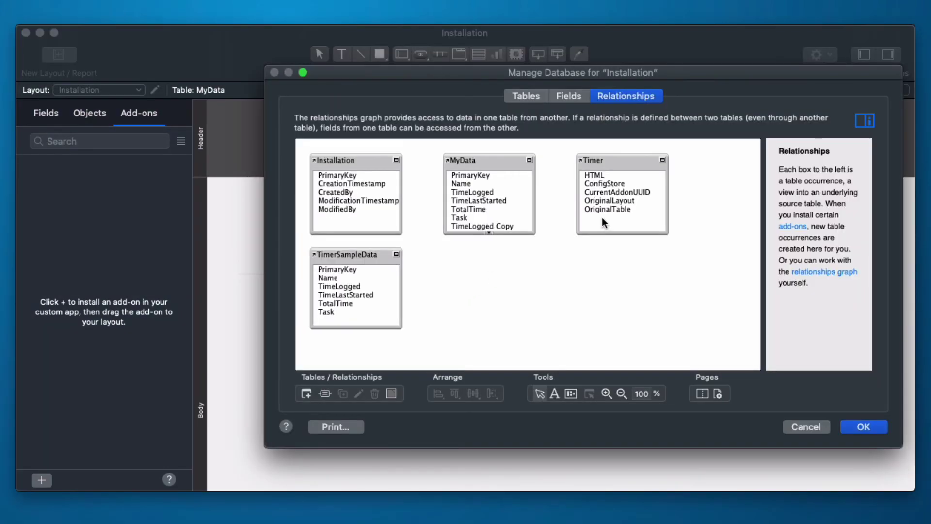
Step: Confirm the Timer and TimerSampleData tables remain in the relationships graph and tables list
click(607, 162)
click(367, 260)
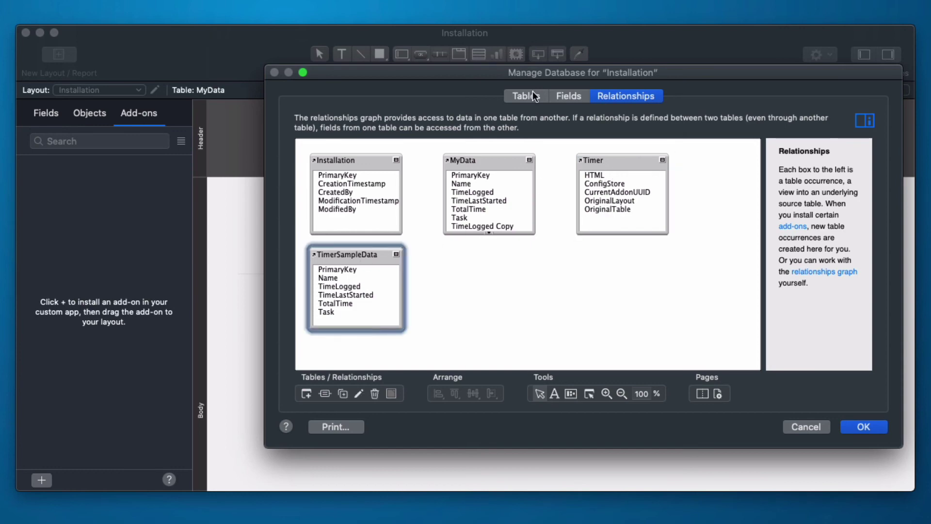
click(532, 95)
click(365, 198)
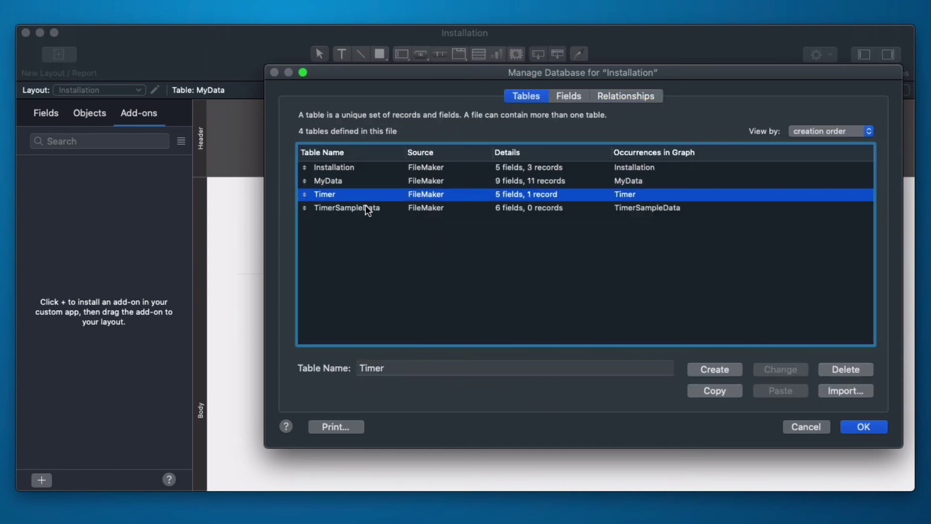
click(365, 206)
Step: Close Manage Database and reinstall the Timer add-on from the catalogue
key(Return)
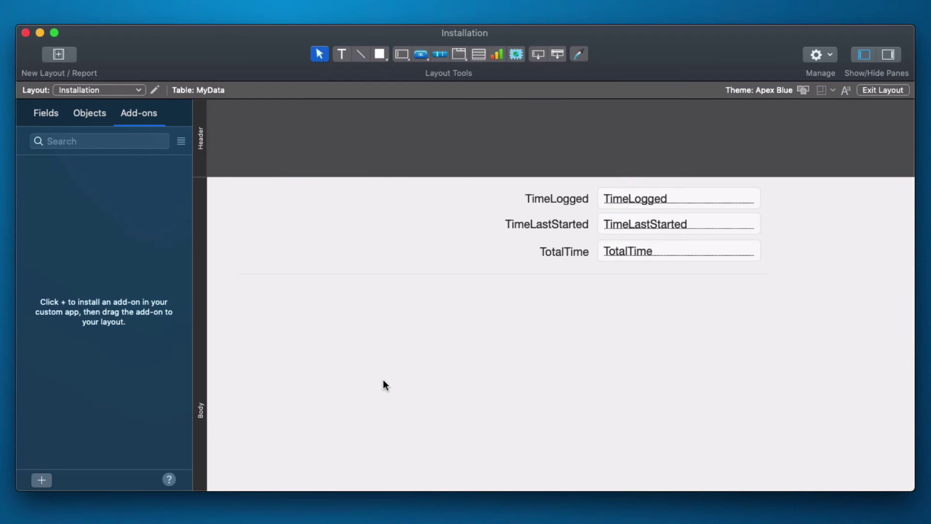
click(42, 480)
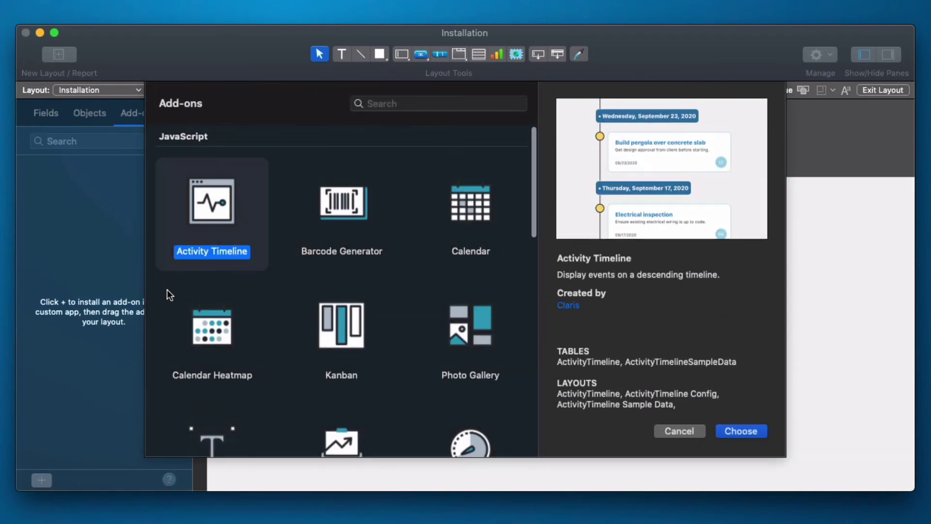
click(470, 439)
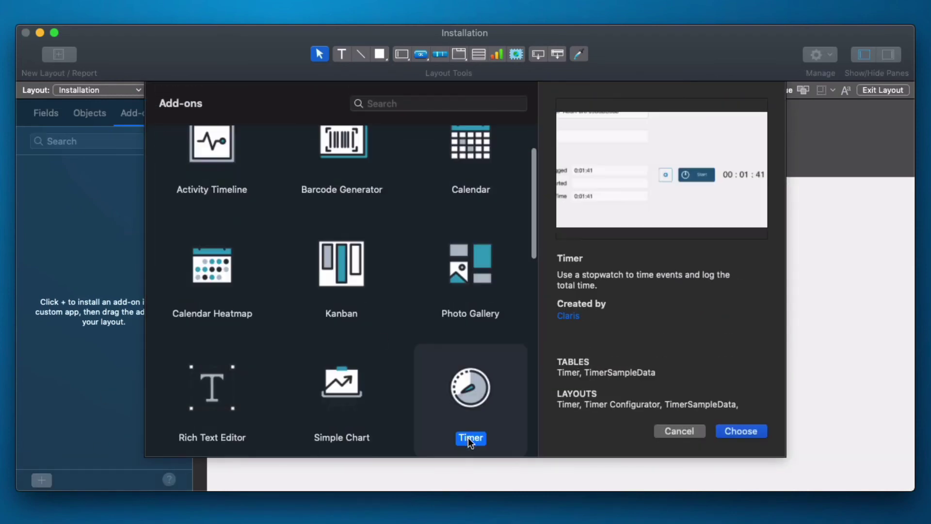
click(740, 433)
Step: Inspect the newly created Timer 2 and TimerSampleData 2 tables in Manage Database, then cancel
key(super+shift+d)
click(362, 221)
click(358, 235)
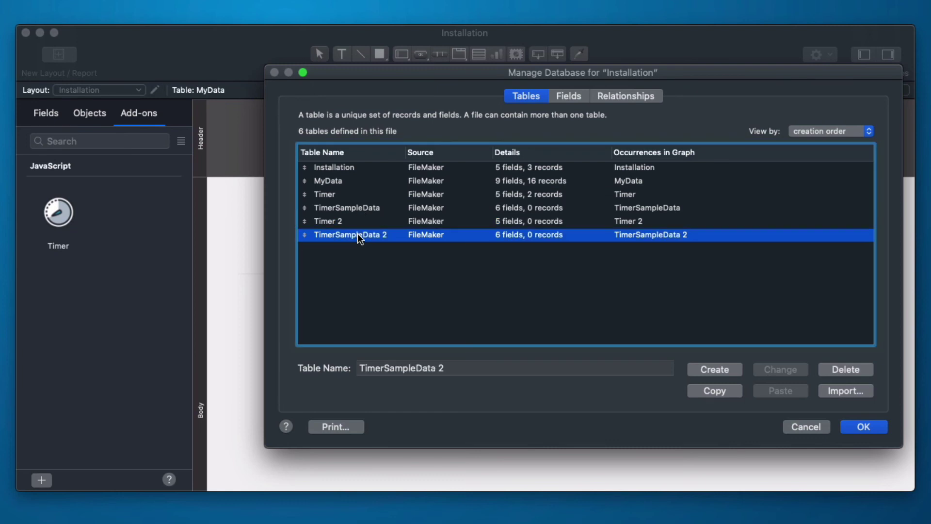
click(806, 427)
Step: Uninstall the Timer add-on again with the Delete key
click(57, 209)
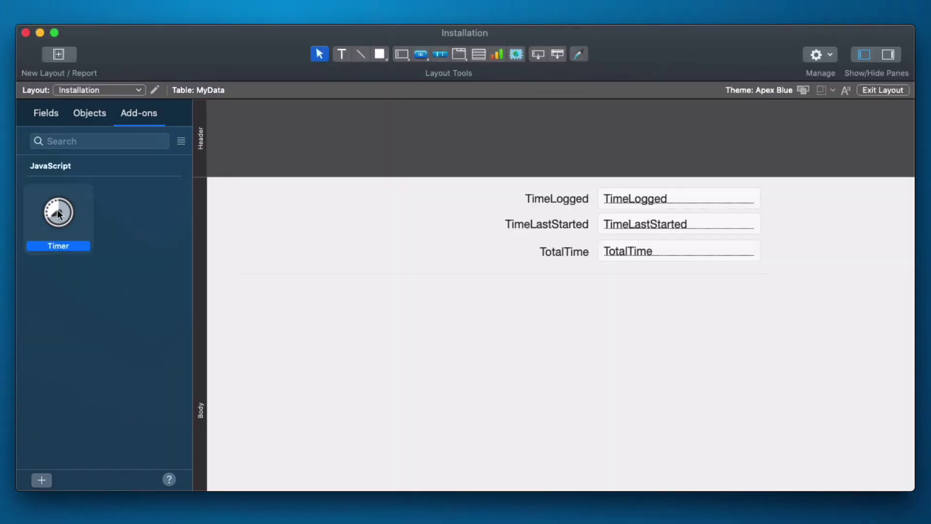
key(Delete)
click(688, 381)
Step: In Manage Database, rename Timer to Timer_ and TimerSampleData to TimerSampleData_, then save with OK
key(super+shift+d)
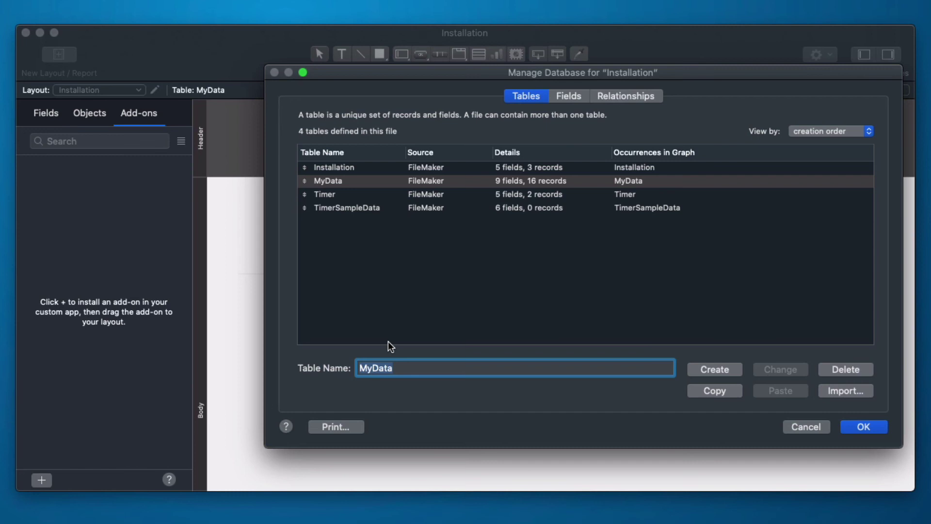
click(333, 197)
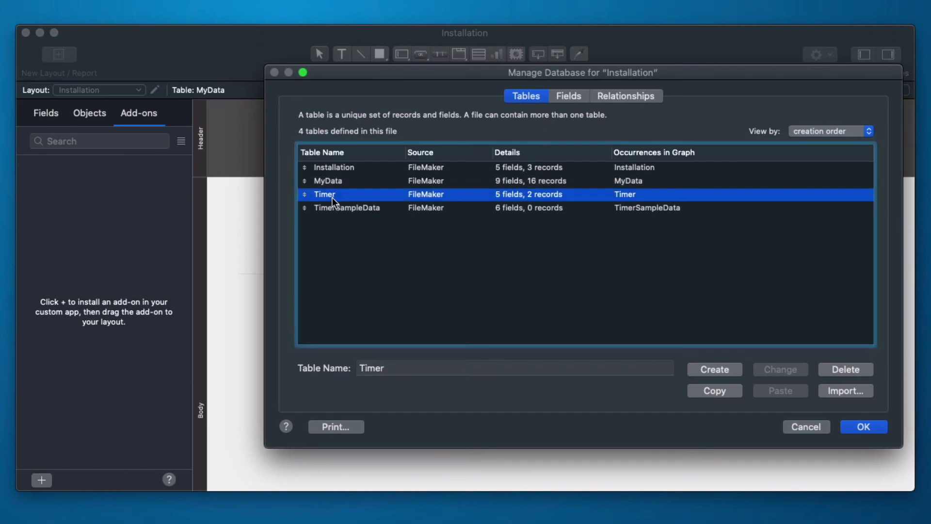
click(397, 368)
text(_)
click(779, 369)
click(346, 207)
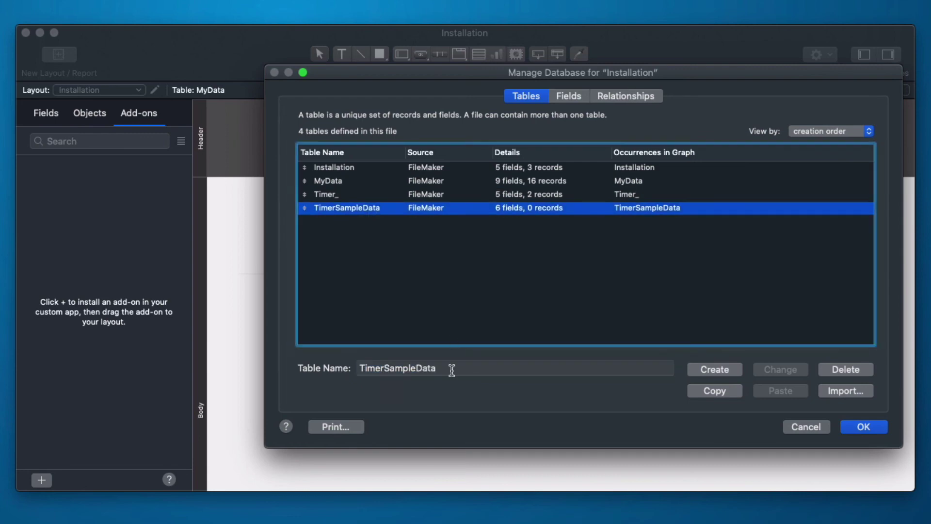
click(449, 370)
text(_)
click(785, 371)
click(860, 429)
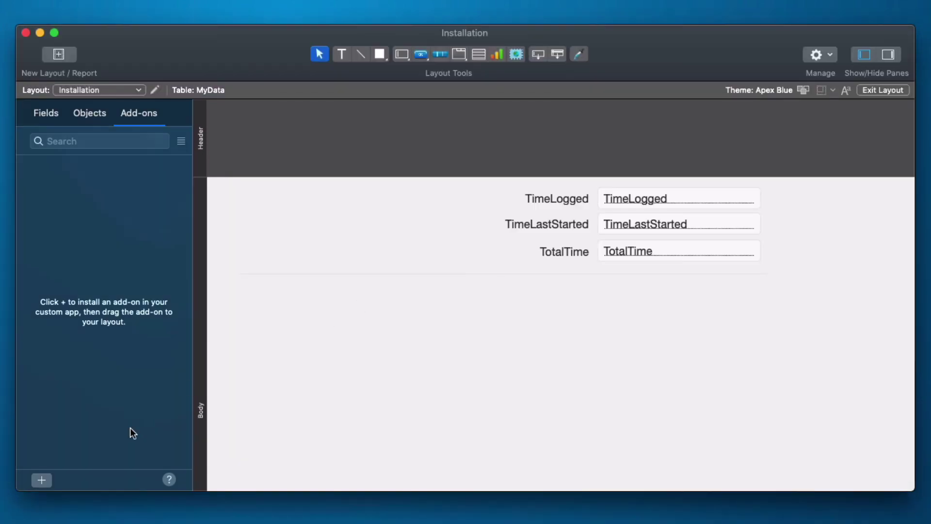
Step: Install the Timer add-on again from the add-ons catalogue
click(42, 480)
scroll(428, 377, down, 3)
click(478, 316)
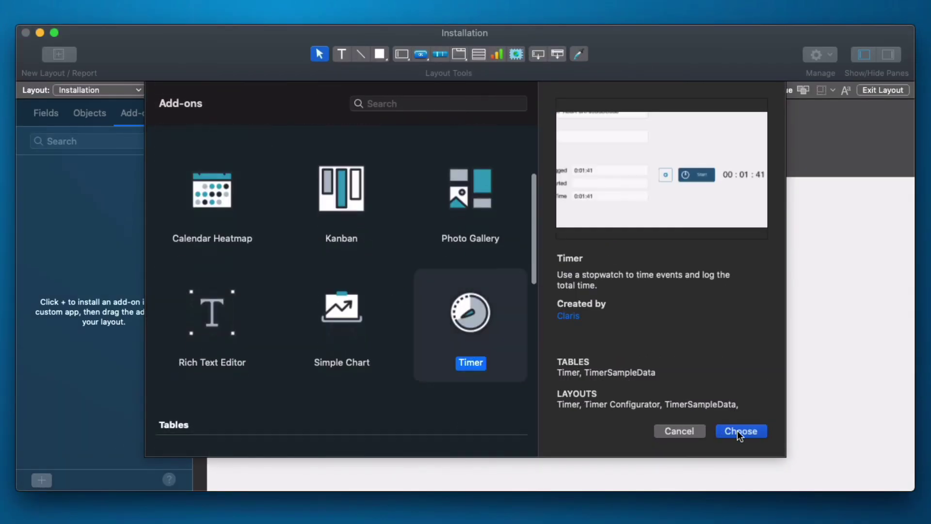
click(739, 430)
Step: Inspect the fresh Timer and TimerSampleData tables in Manage Database's tables list
key(super+shift+d)
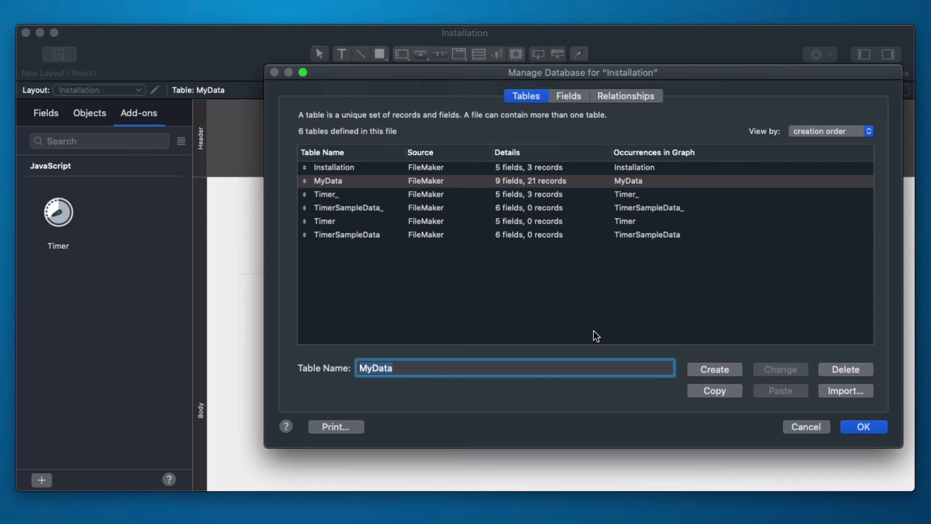
click(339, 219)
click(342, 230)
click(338, 220)
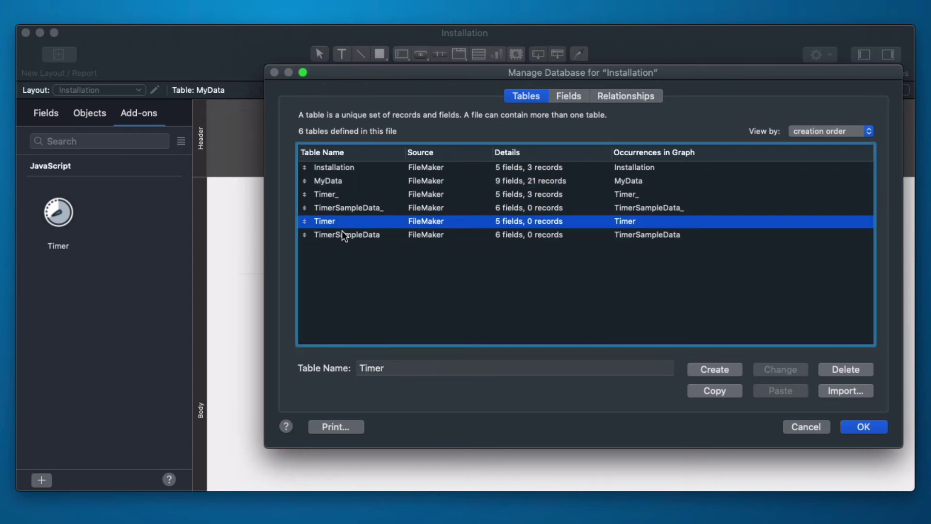
click(342, 235)
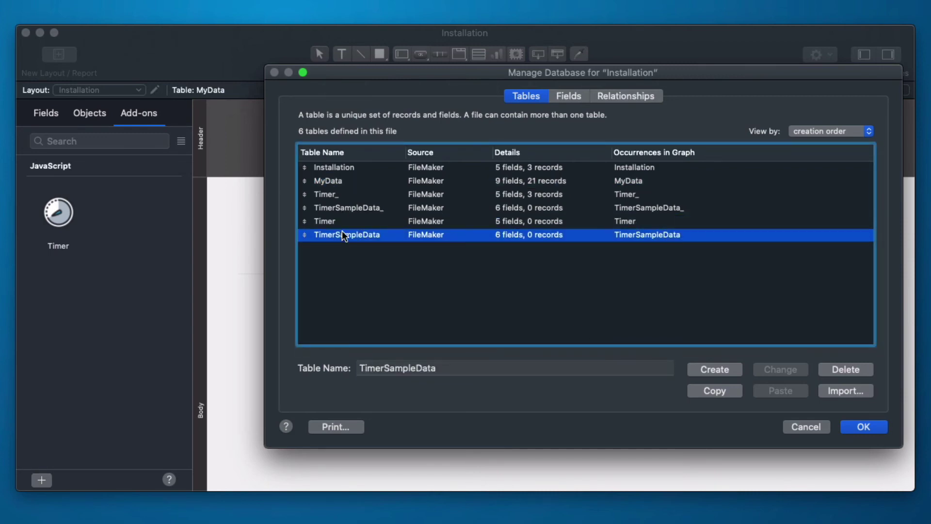